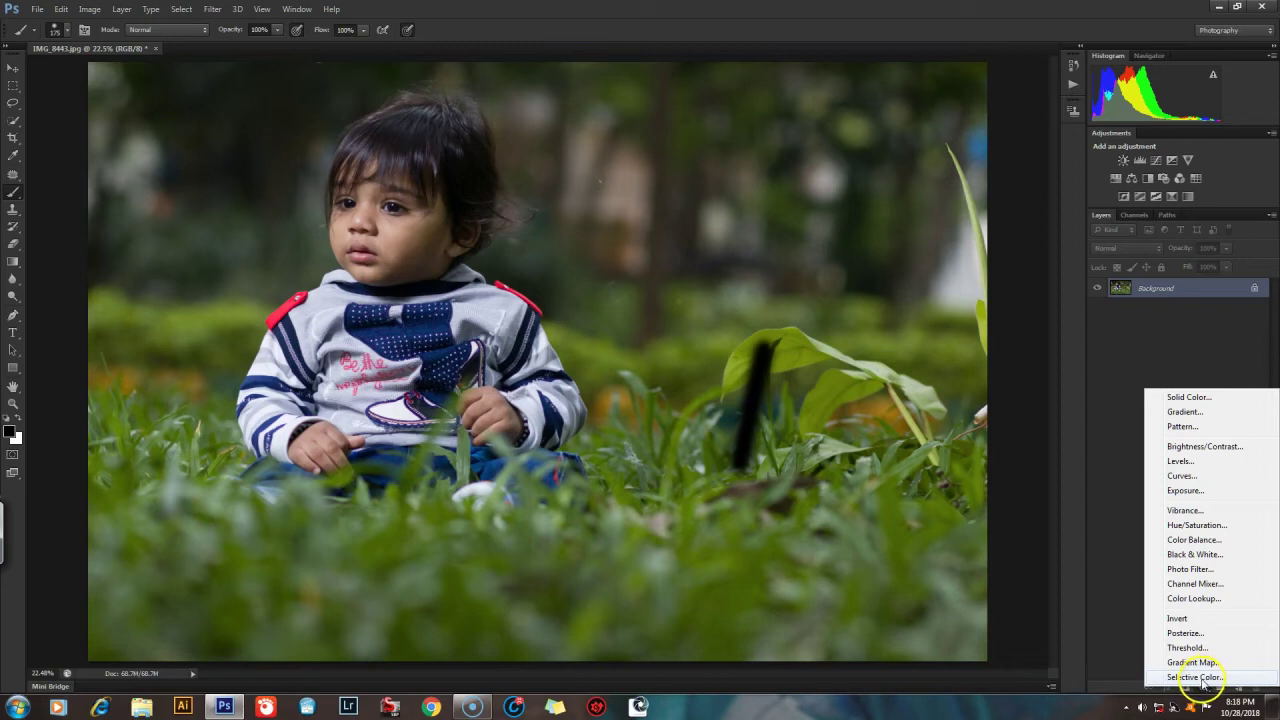
Add a Selective Color adjustment layer above the Background, keep the Reds range active and move its properties window clear of the plant.
{"action": "left_click", "coordinate": [1210, 677]}
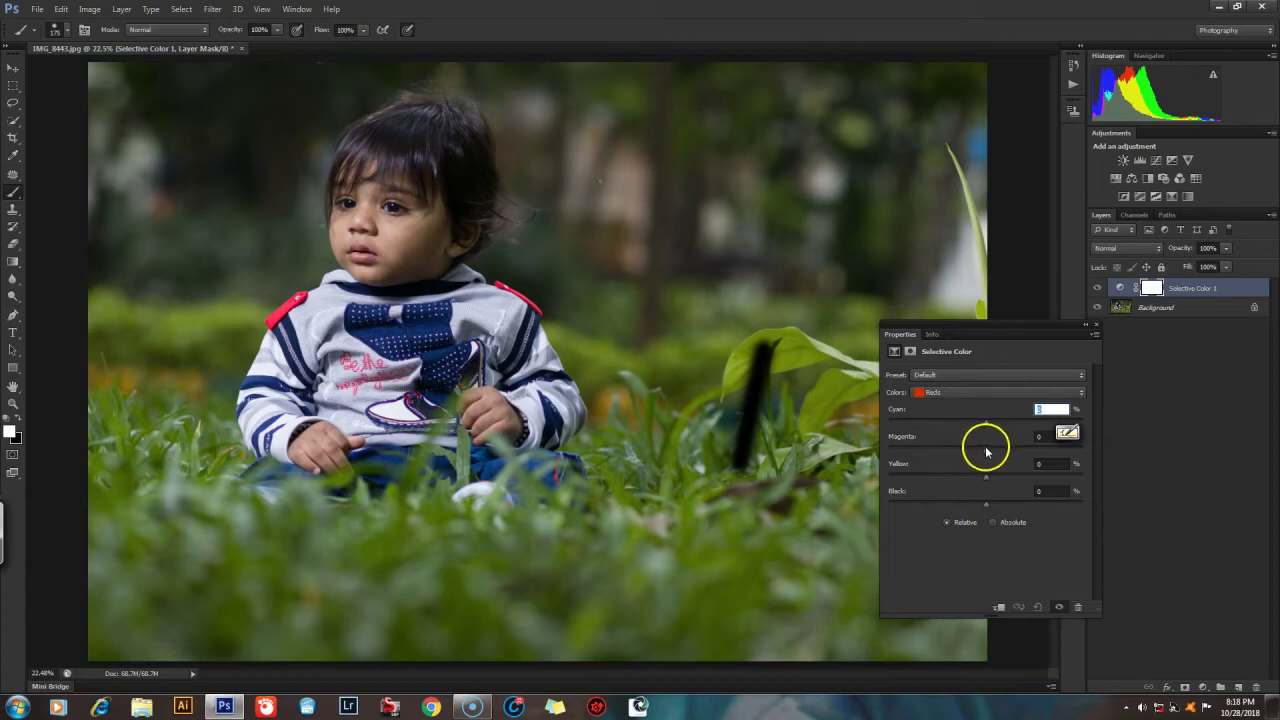
{"action": "left_click", "coordinate": [1016, 340]}
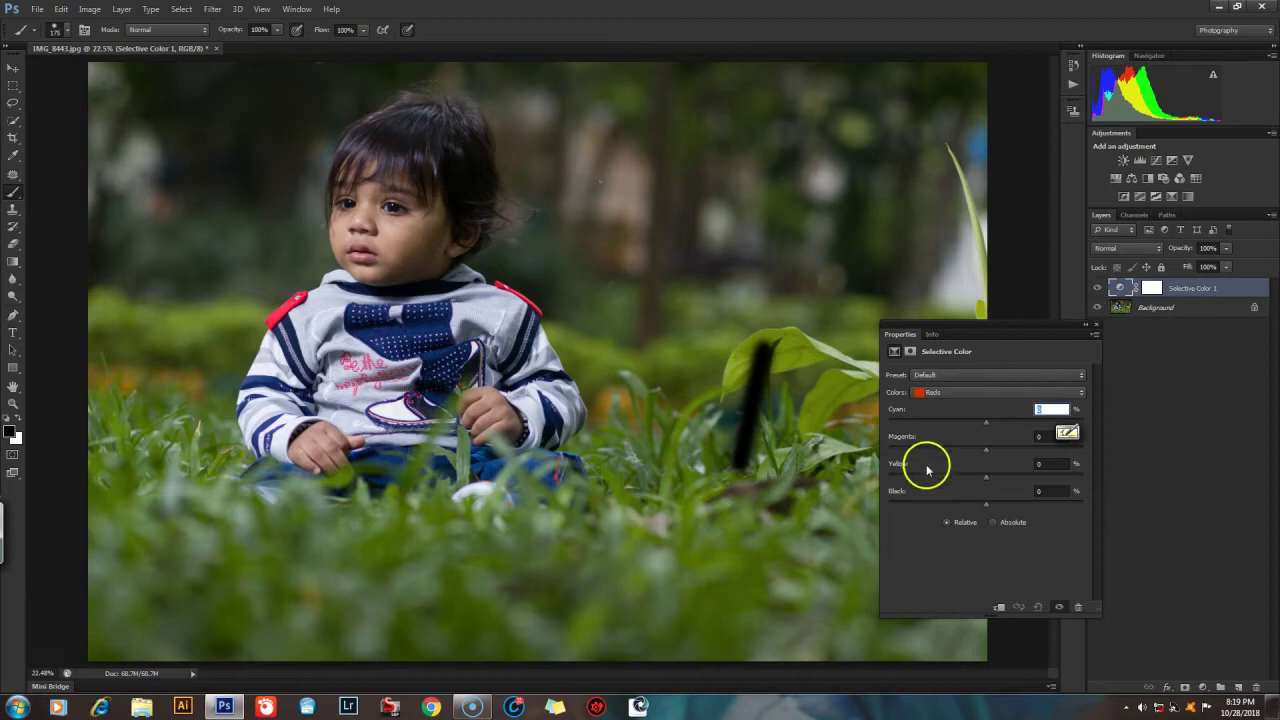
{"action": "left_click", "coordinate": [977, 395]}
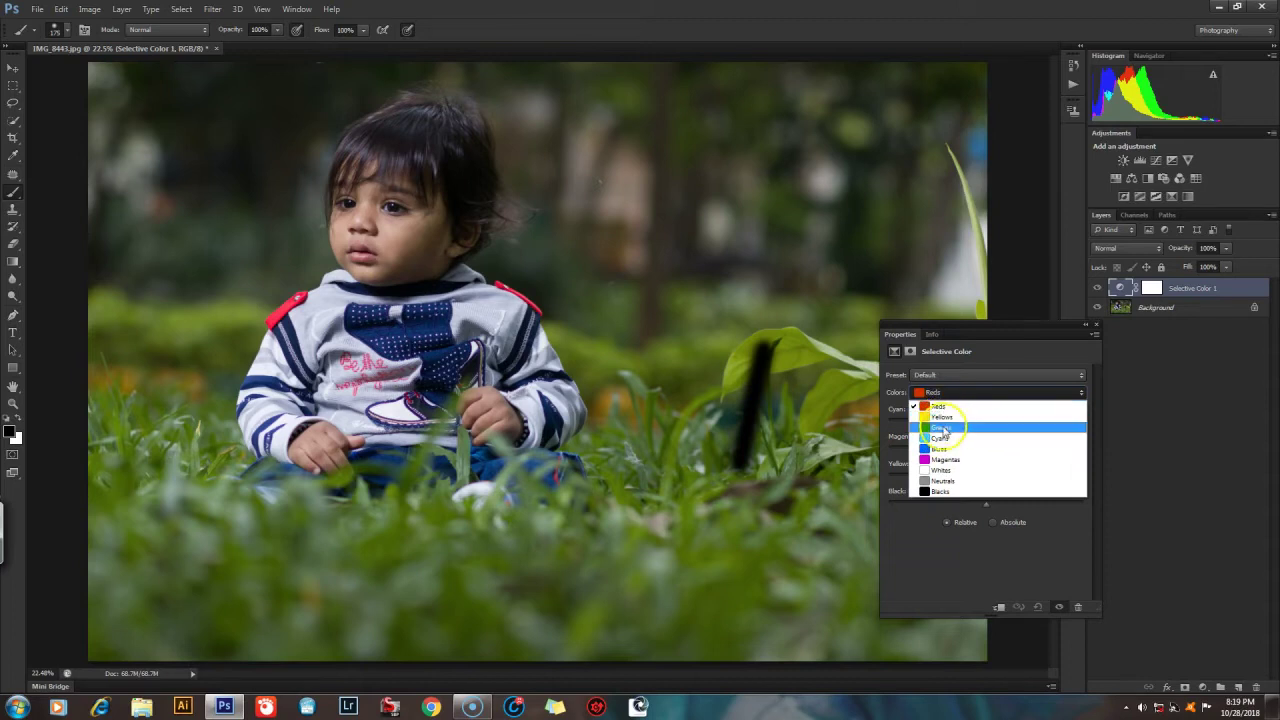
{"action": "left_click", "coordinate": [929, 524]}
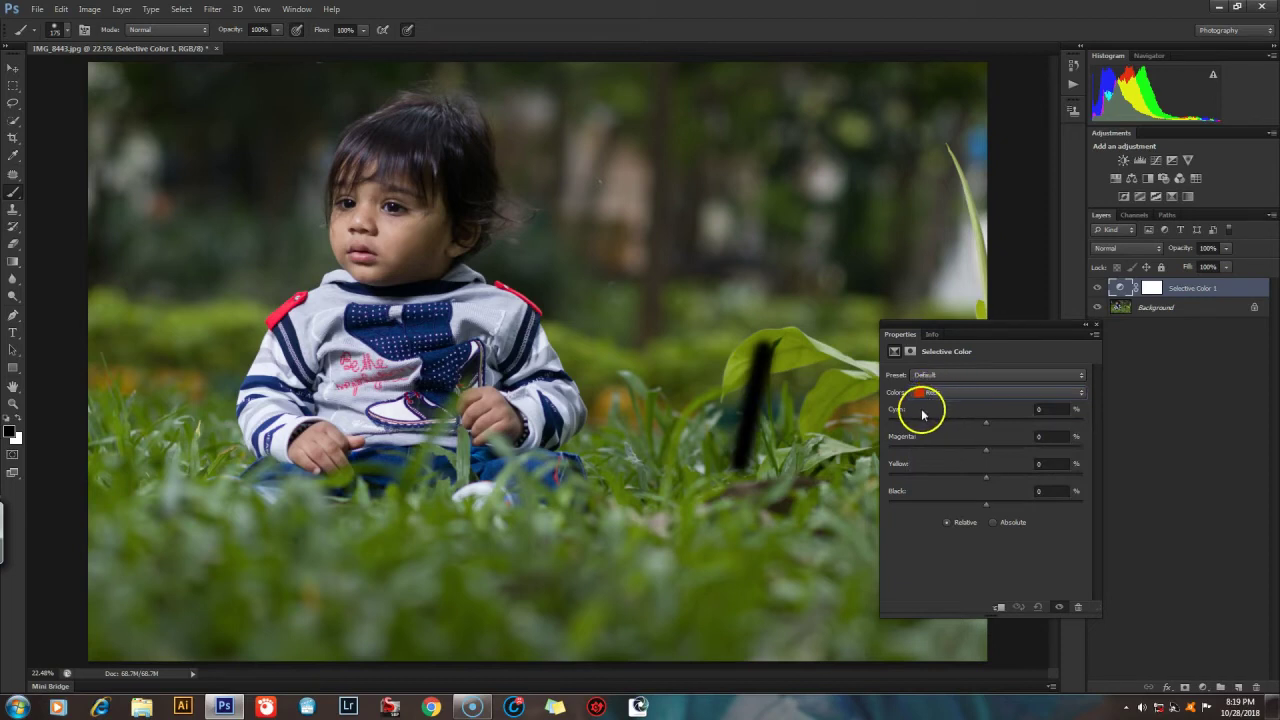
{"action": "left_click", "coordinate": [962, 393]}
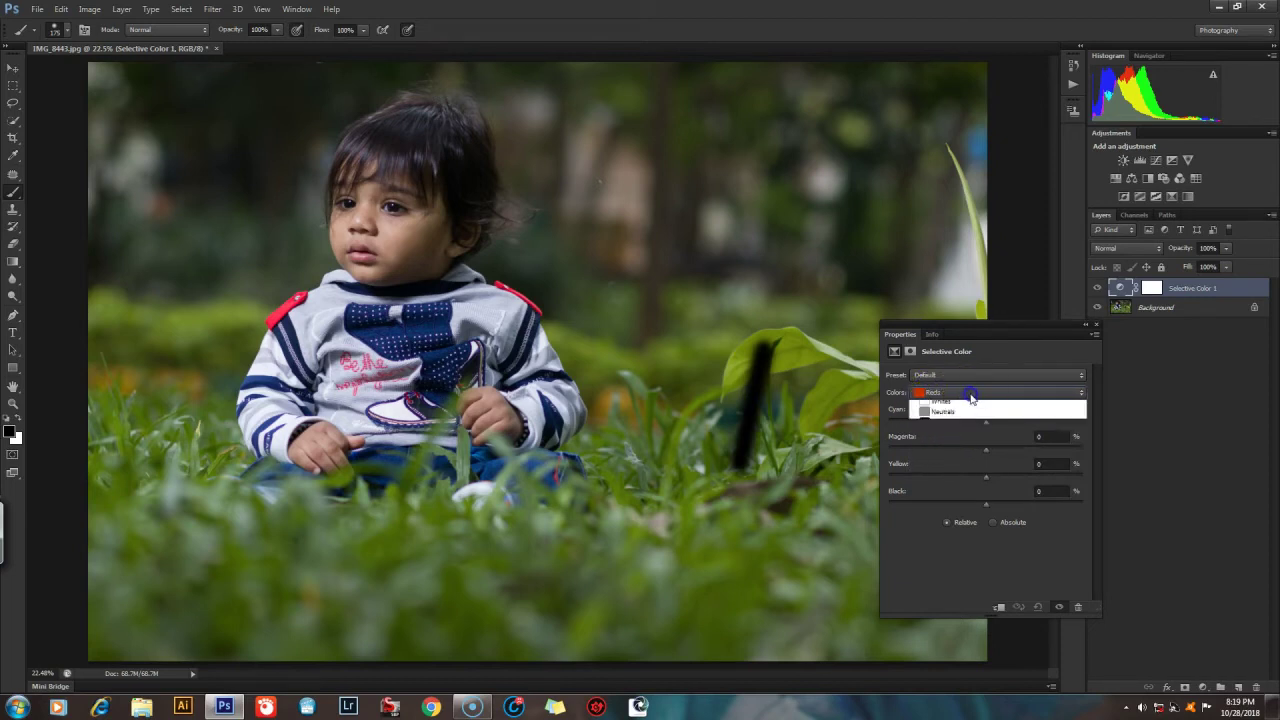
{"action": "left_click", "coordinate": [958, 410]}
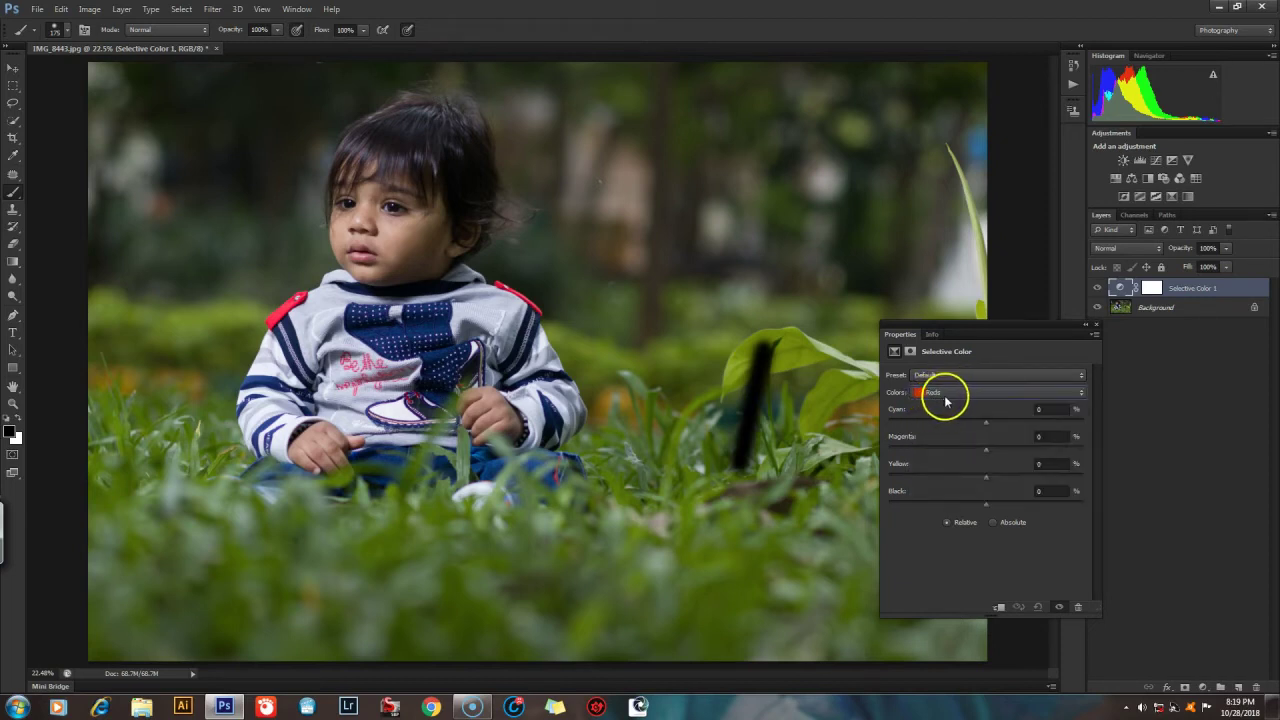
{"action": "left_click_drag", "start_coordinate": [1006, 328], "coordinate": [1015, 356]}
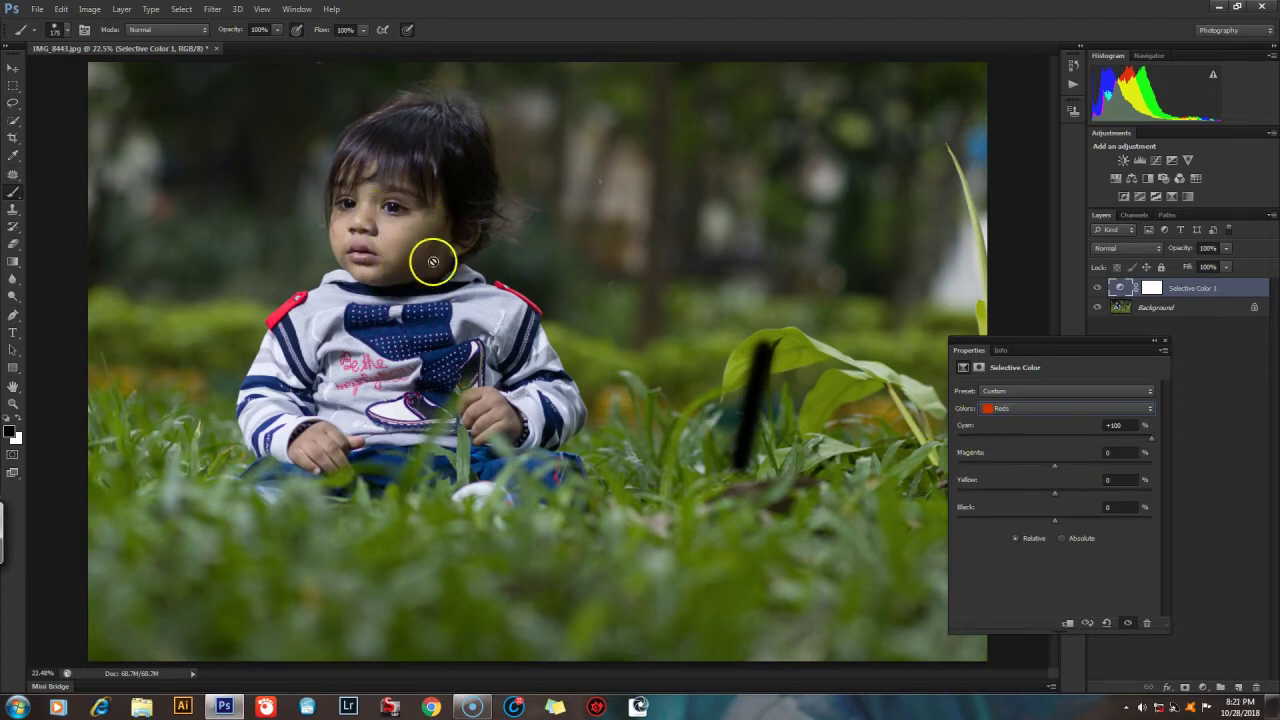
Set the Reds to Cyan -100%, Magenta +12% and Yellow -1%, and try lighter and darker Black amounts.
{"action": "double_click", "coordinate": [966, 428]}
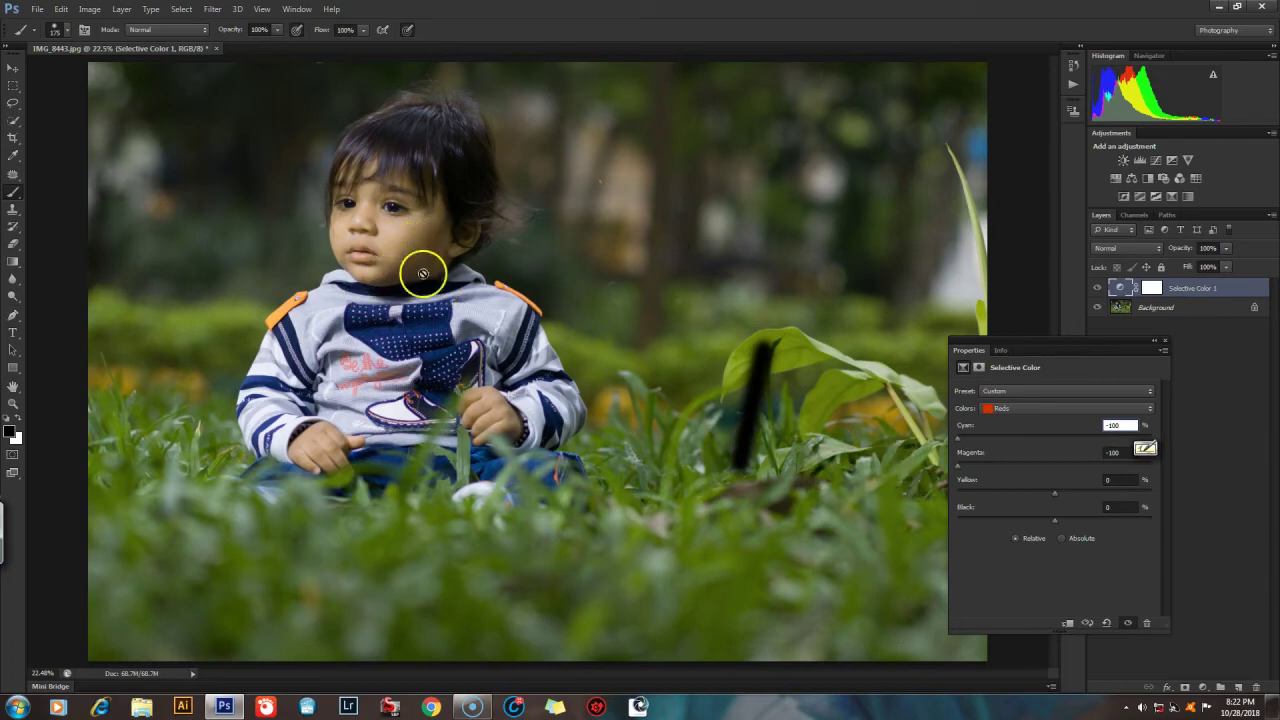
{"action": "double_click", "coordinate": [975, 456]}
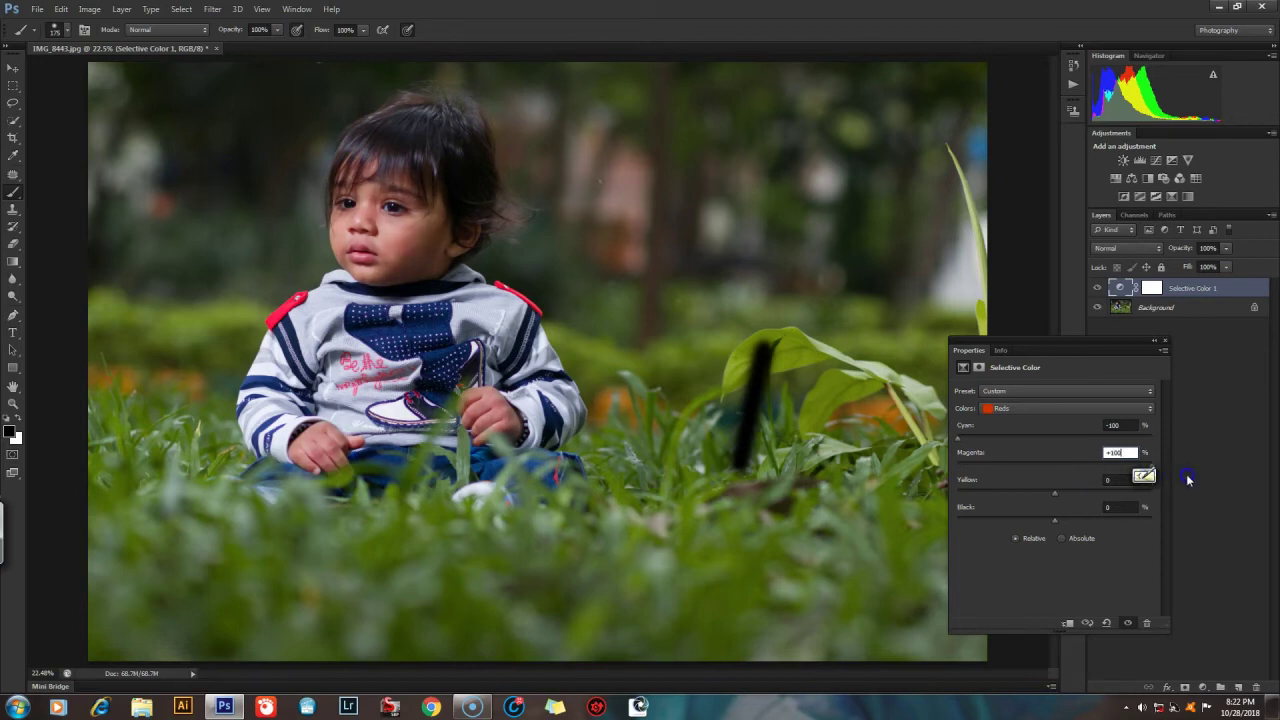
{"action": "left_click", "coordinate": [1061, 466]}
{"action": "left_click_drag", "start_coordinate": [1063, 491], "coordinate": [961, 490]}
{"action": "left_click", "coordinate": [964, 485]}
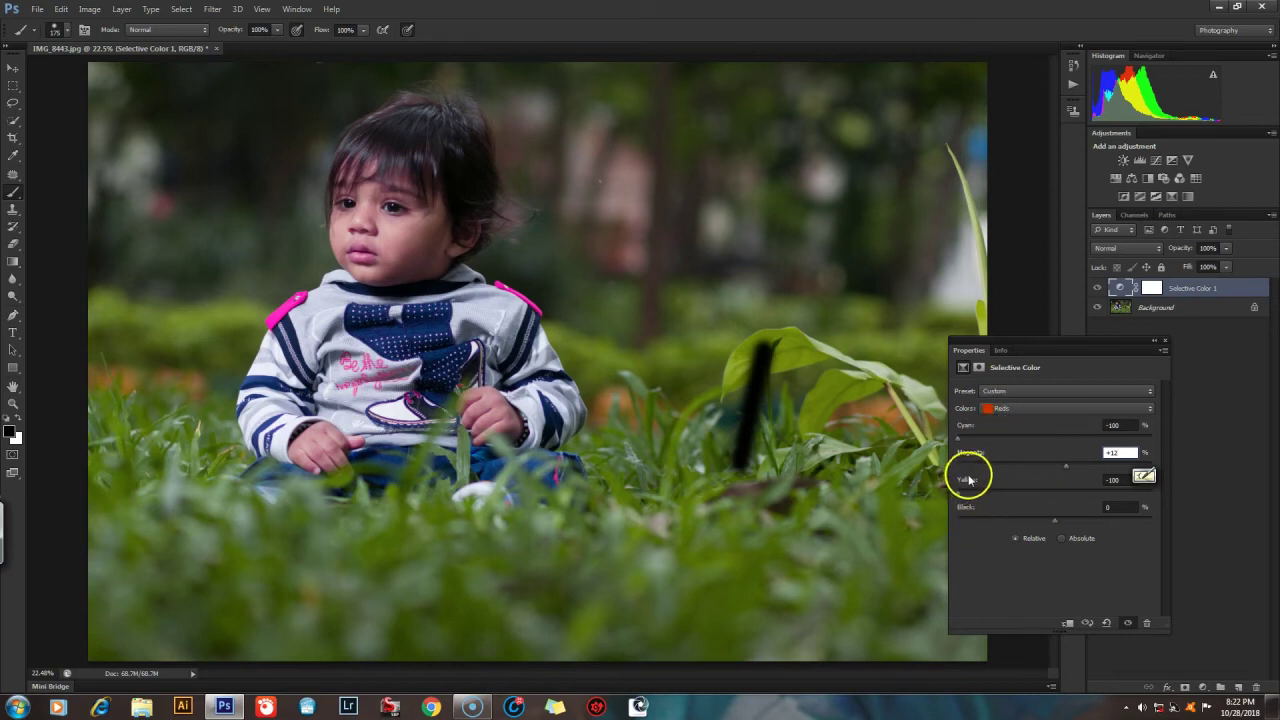
{"action": "left_click_drag", "start_coordinate": [968, 481], "coordinate": [967, 481]}
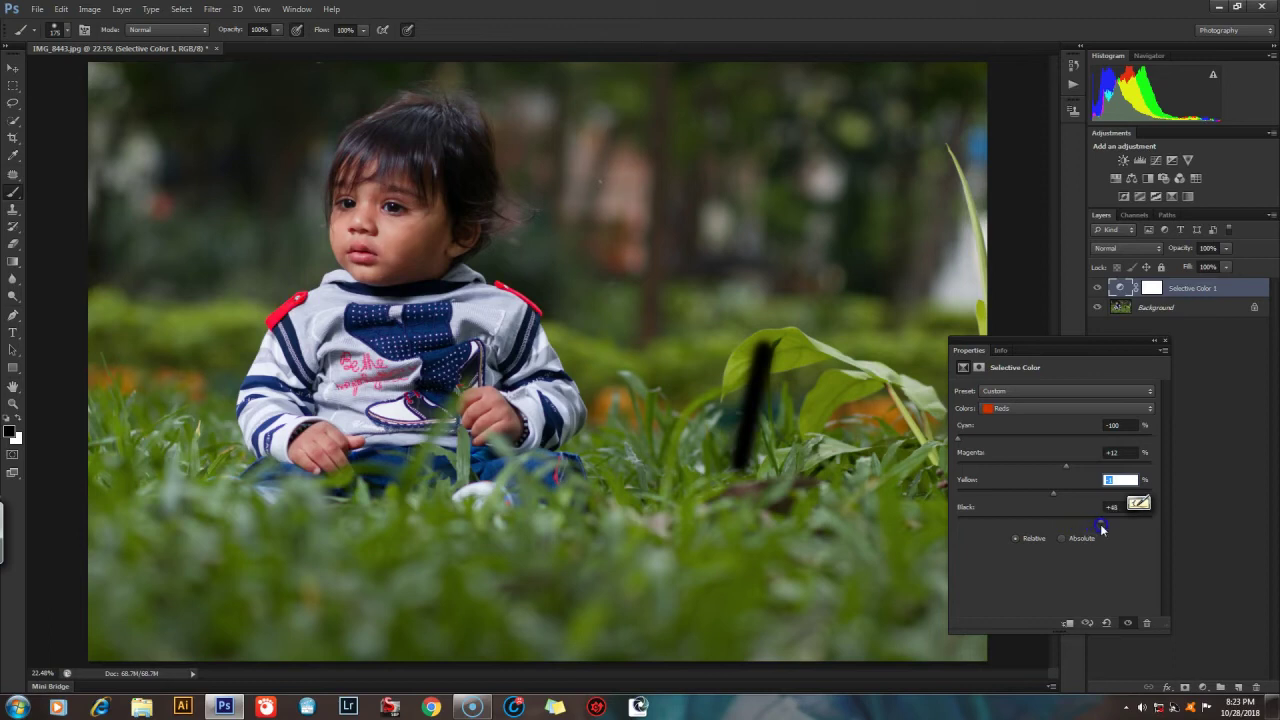
{"action": "left_click_drag", "start_coordinate": [977, 517], "coordinate": [985, 519]}
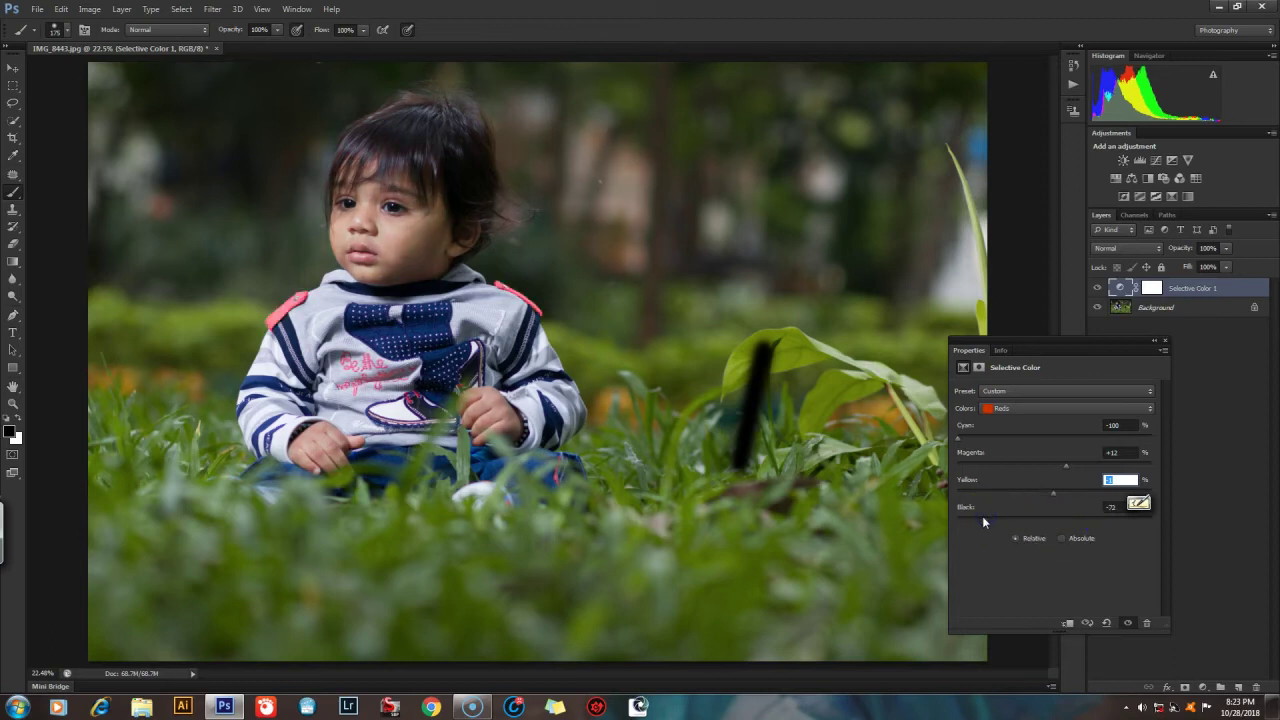
{"action": "left_click_drag", "start_coordinate": [968, 519], "coordinate": [1062, 527]}
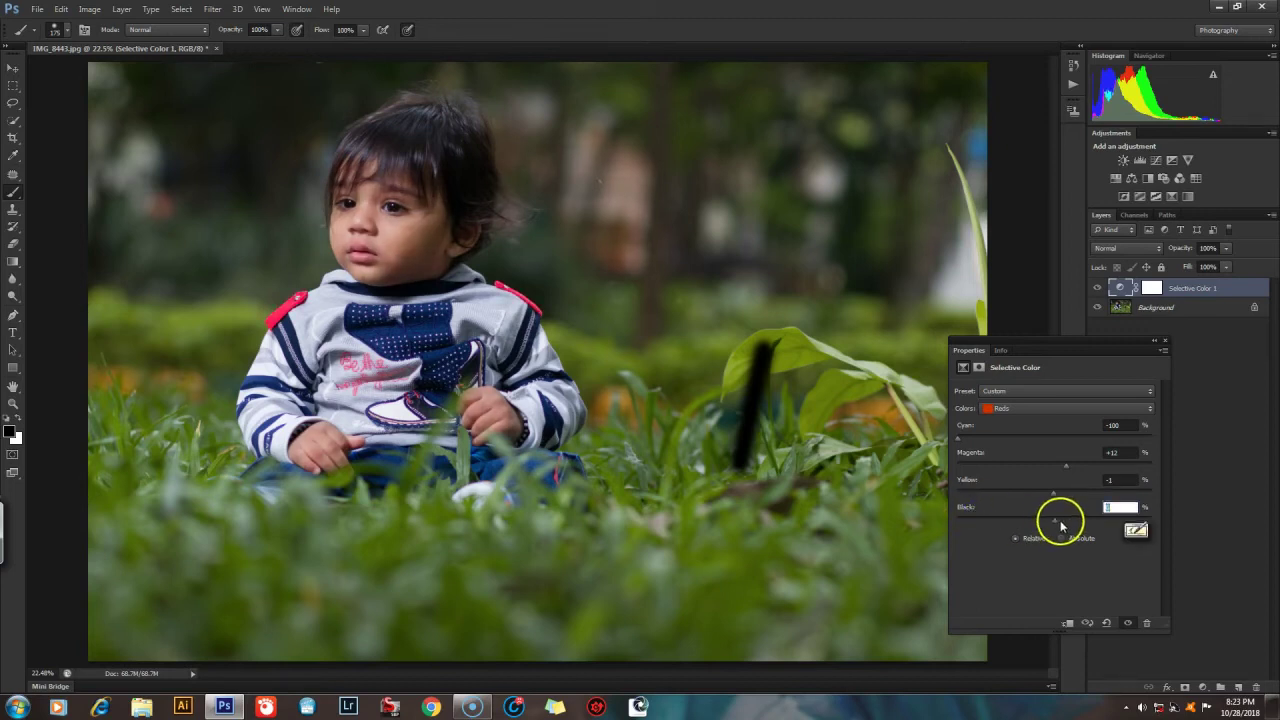
Switch the adjustment to the Yellows range, try Cyan at -87% and +88%, and reset Cyan to 0.
{"action": "left_click", "coordinate": [1052, 410]}
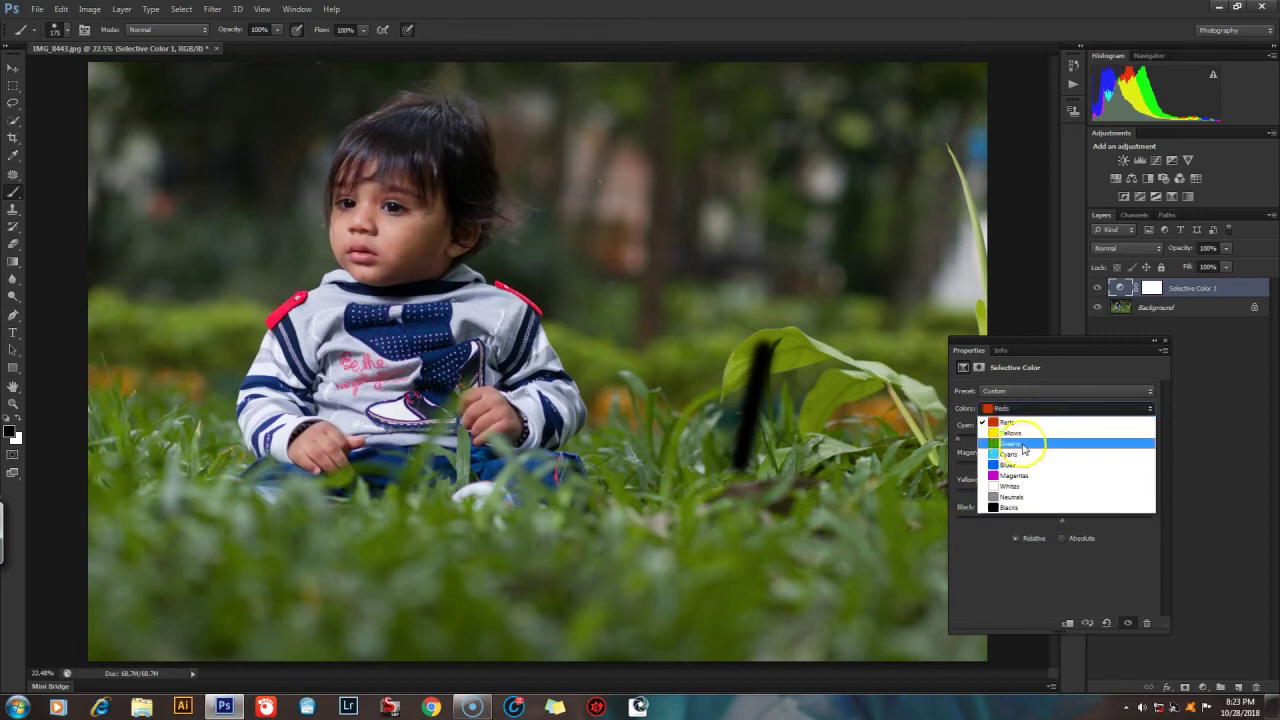
{"action": "left_click", "coordinate": [1024, 446]}
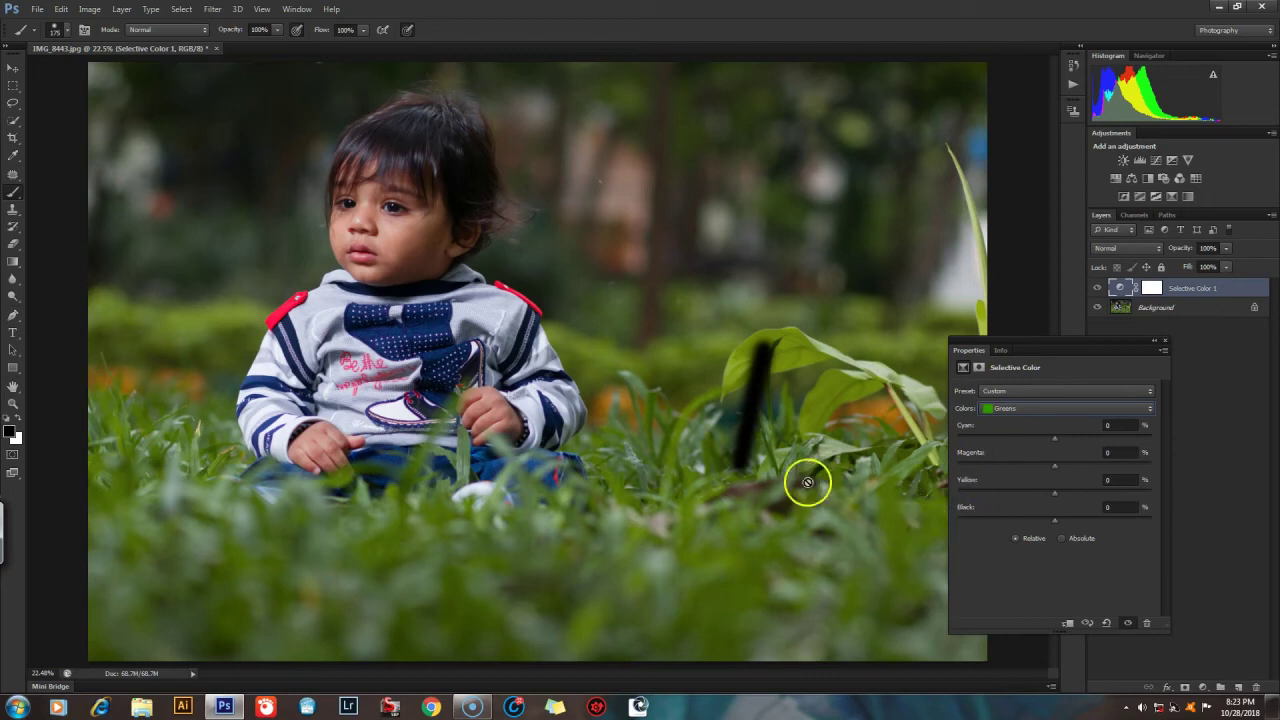
{"action": "left_click", "coordinate": [1076, 410]}
{"action": "left_click", "coordinate": [1042, 430]}
{"action": "left_click_drag", "start_coordinate": [1054, 443], "coordinate": [969, 440]}
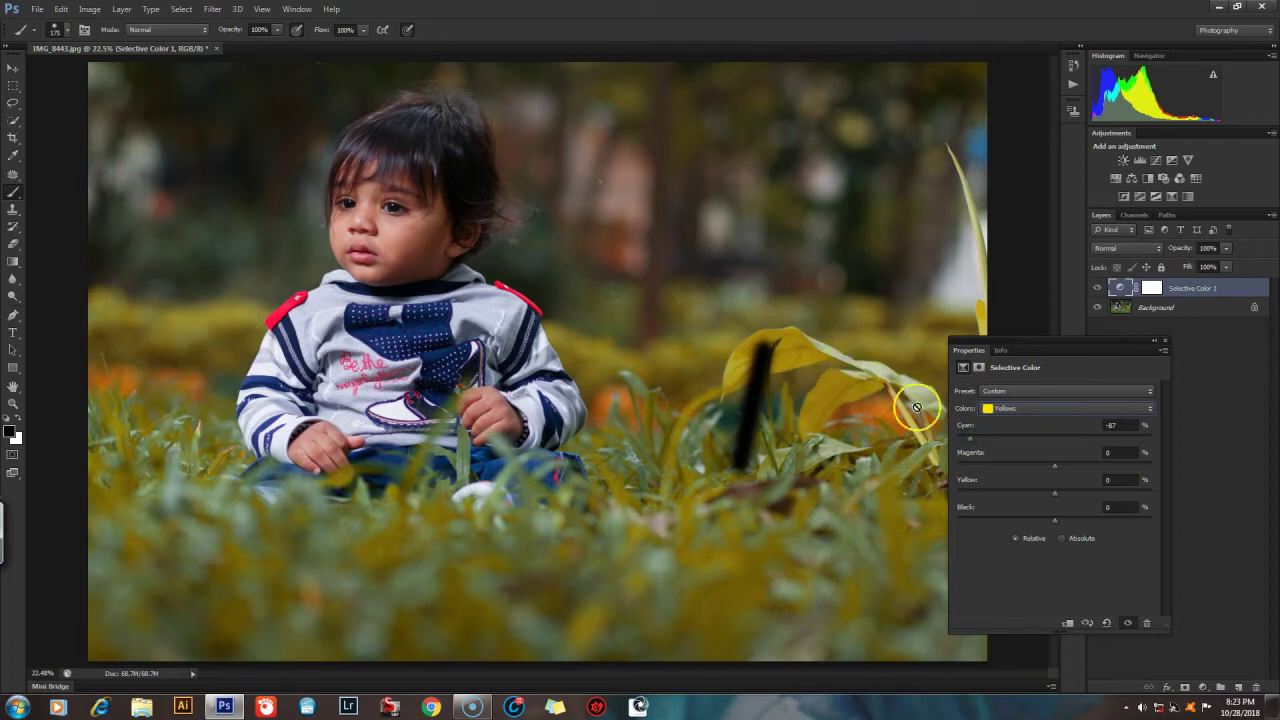
{"action": "double_click", "coordinate": [965, 426]}
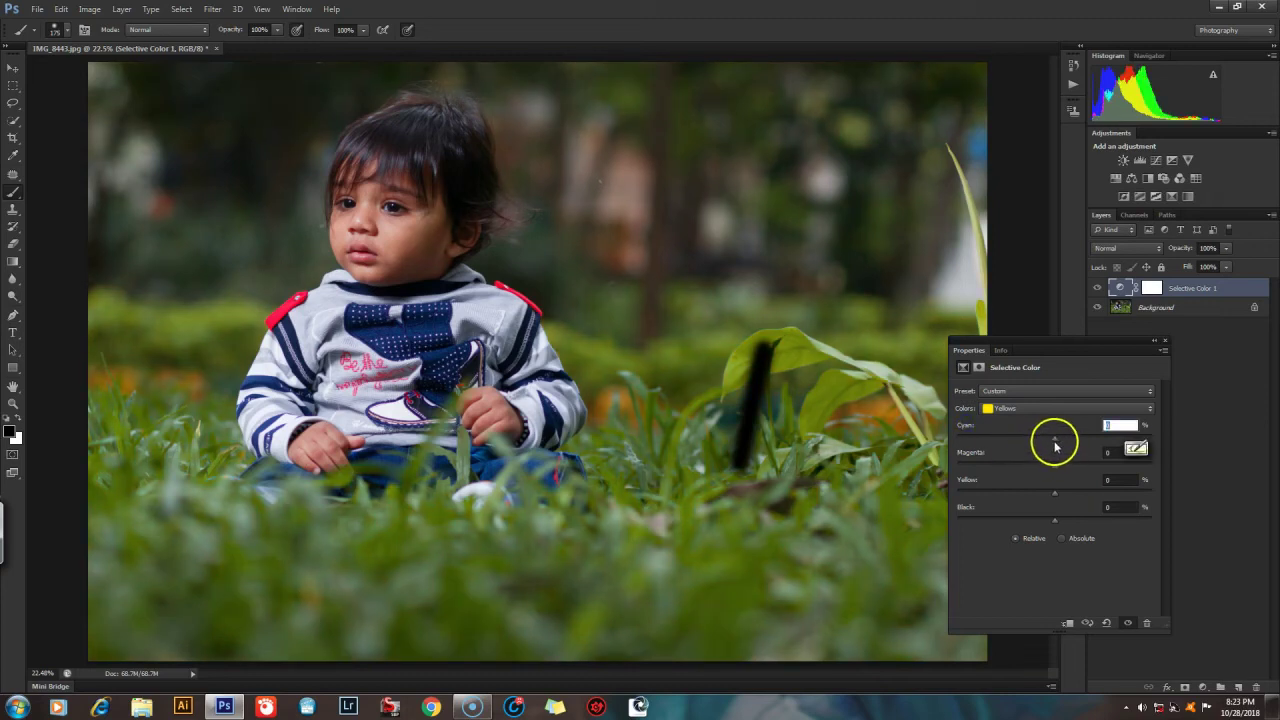
{"action": "left_click_drag", "start_coordinate": [1058, 442], "coordinate": [1137, 446]}
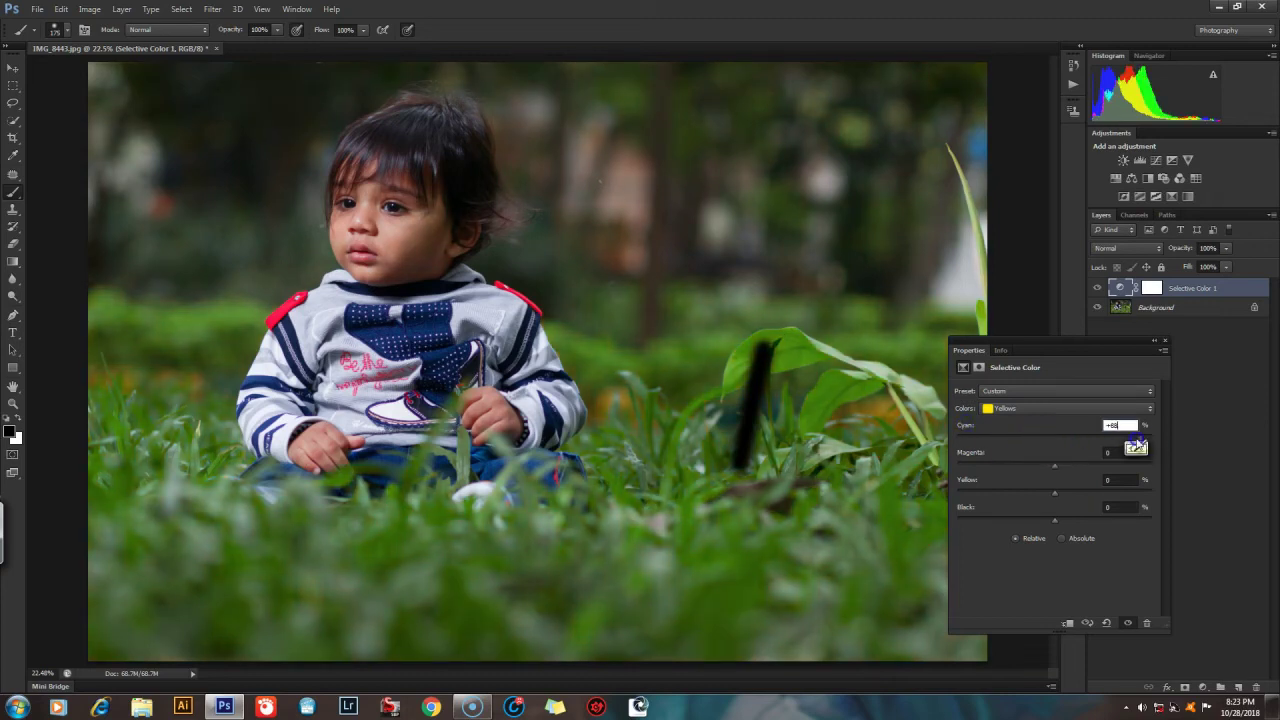
{"action": "double_click", "coordinate": [965, 426]}
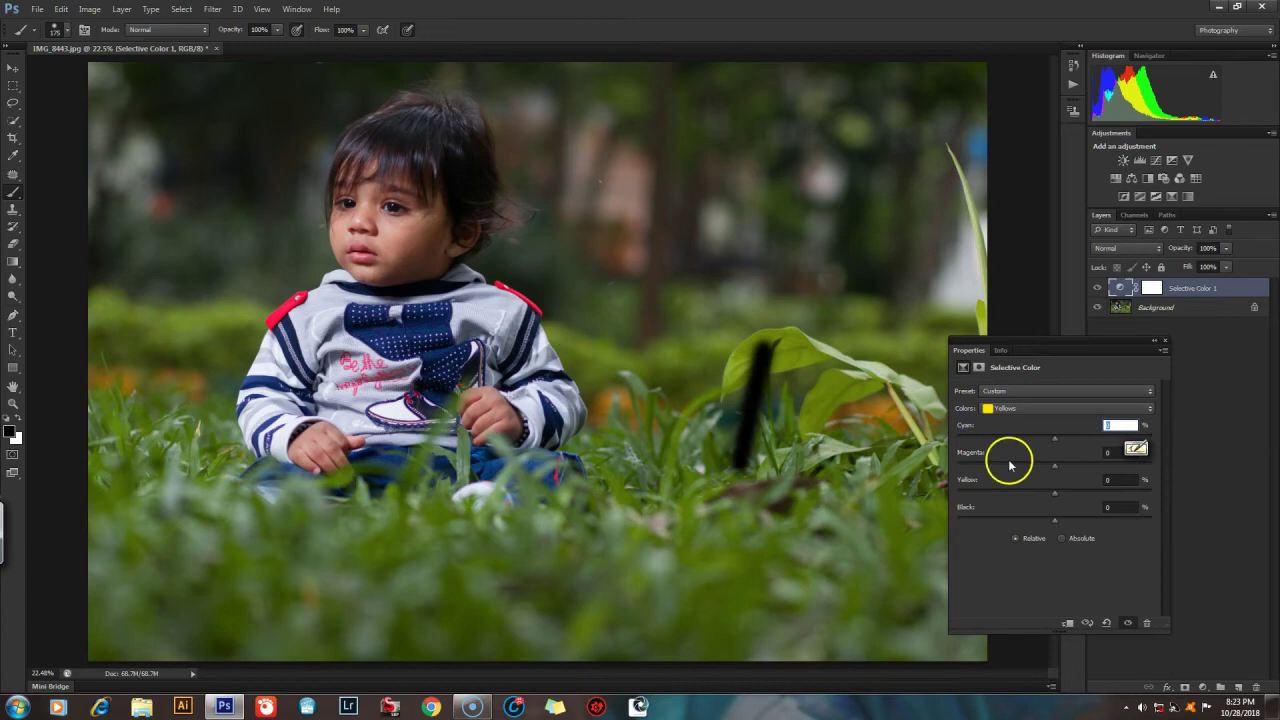
Try Magenta at -100% for the Yellows, reset it to 0, and set Yellow to -1%.
{"action": "left_click_drag", "start_coordinate": [1057, 463], "coordinate": [965, 463]}
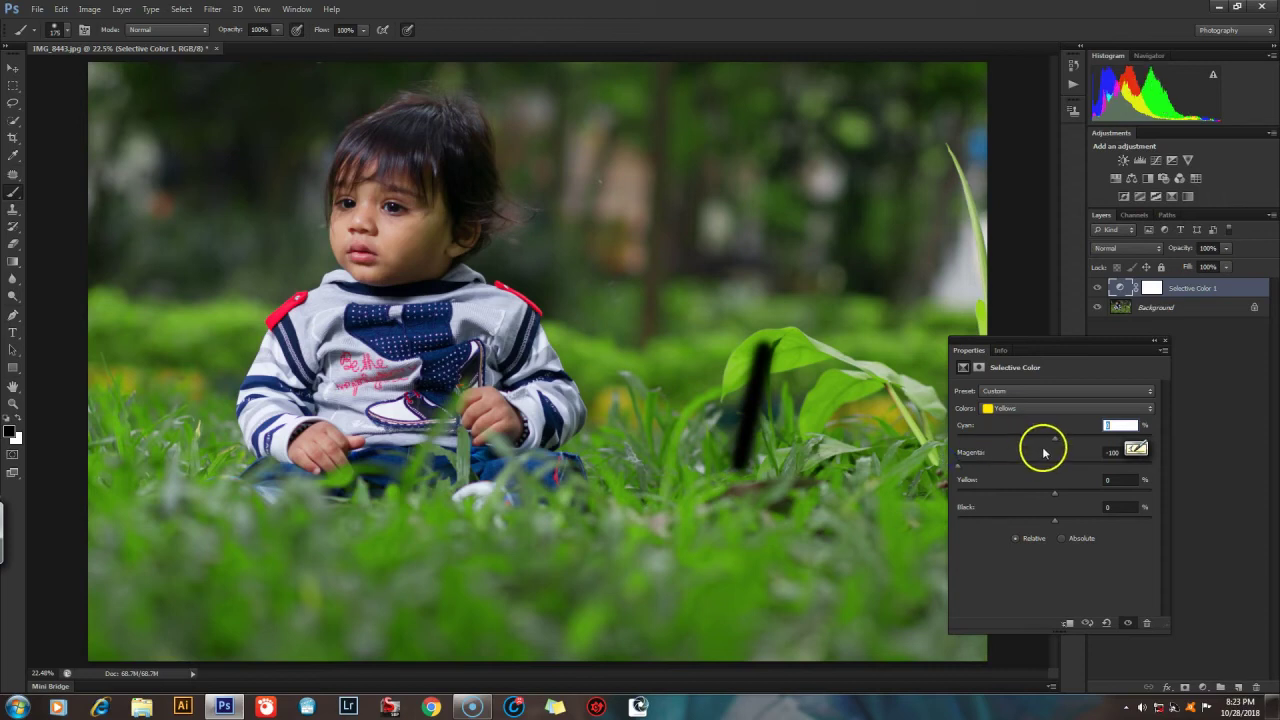
{"action": "double_click", "coordinate": [966, 455]}
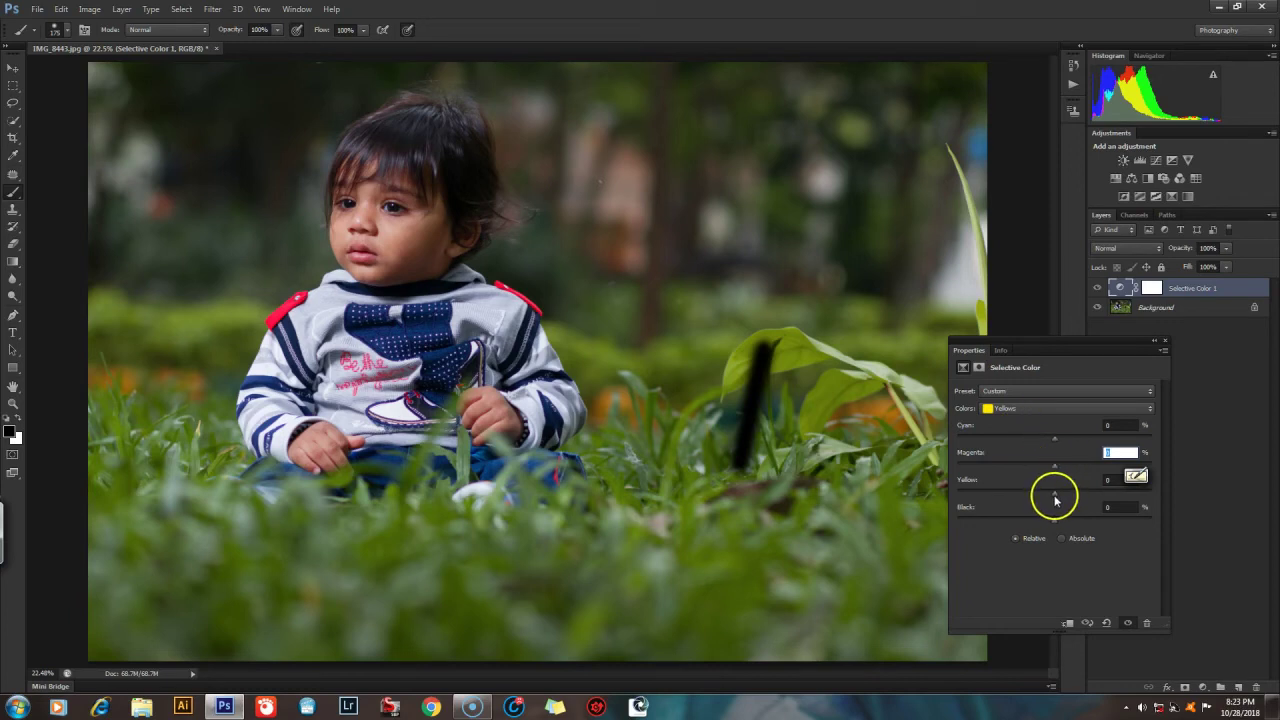
{"action": "double_click", "coordinate": [968, 480]}
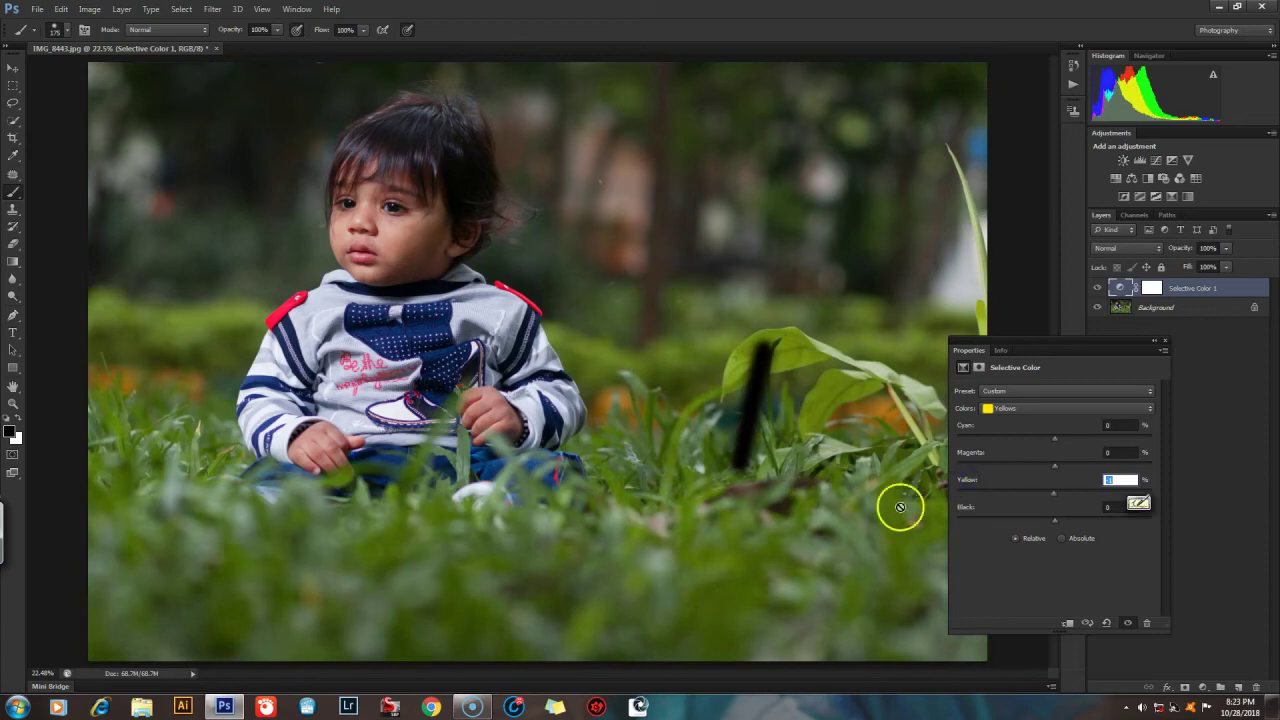
Set the Whites range to Cyan -100%, Magenta +100% and Black +46%.
{"action": "left_click", "coordinate": [1000, 408]}
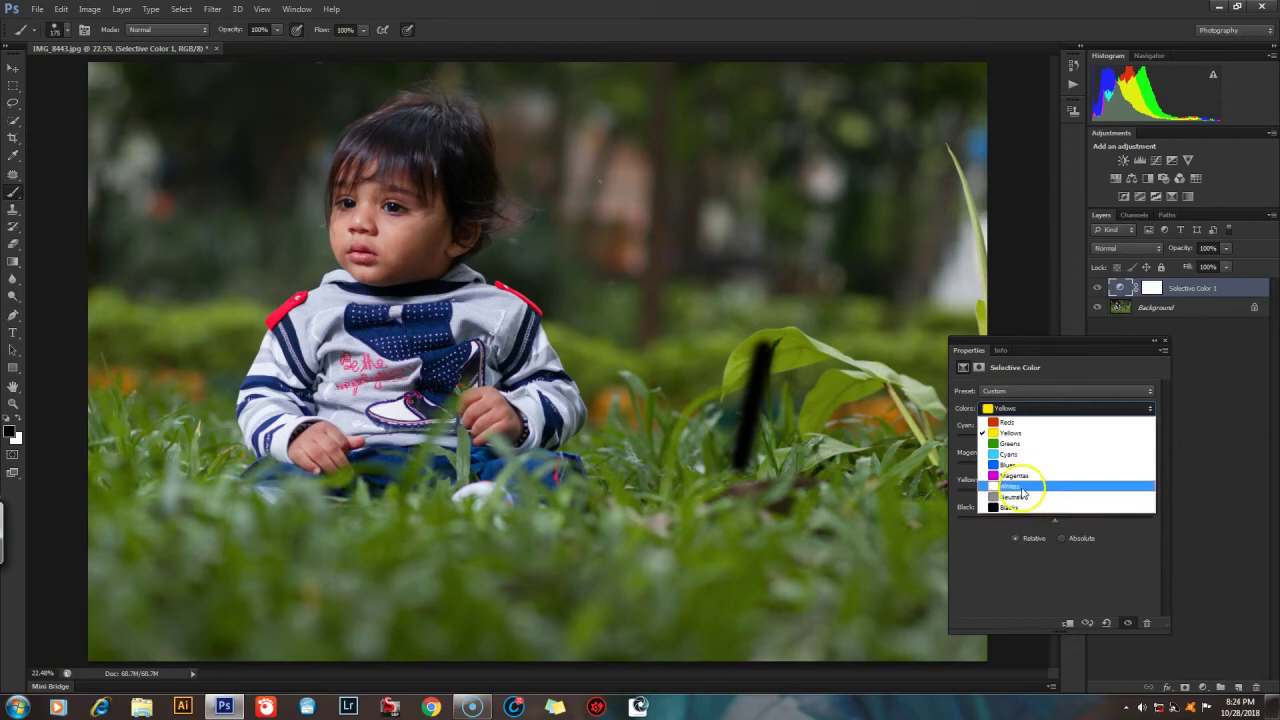
{"action": "left_click", "coordinate": [1022, 488]}
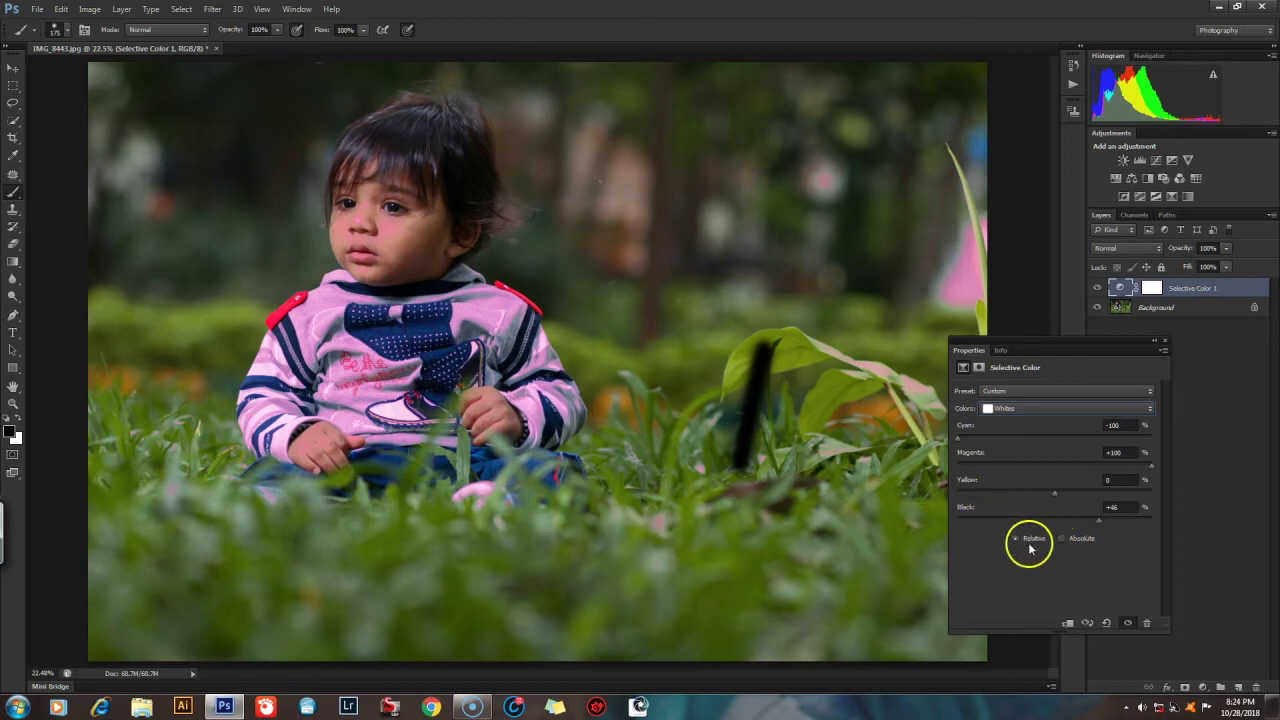
Switch to the Neutrals range, raise Magenta slightly, try Cyan at -100% and reset Cyan to 0.
{"action": "left_click", "coordinate": [1055, 408]}
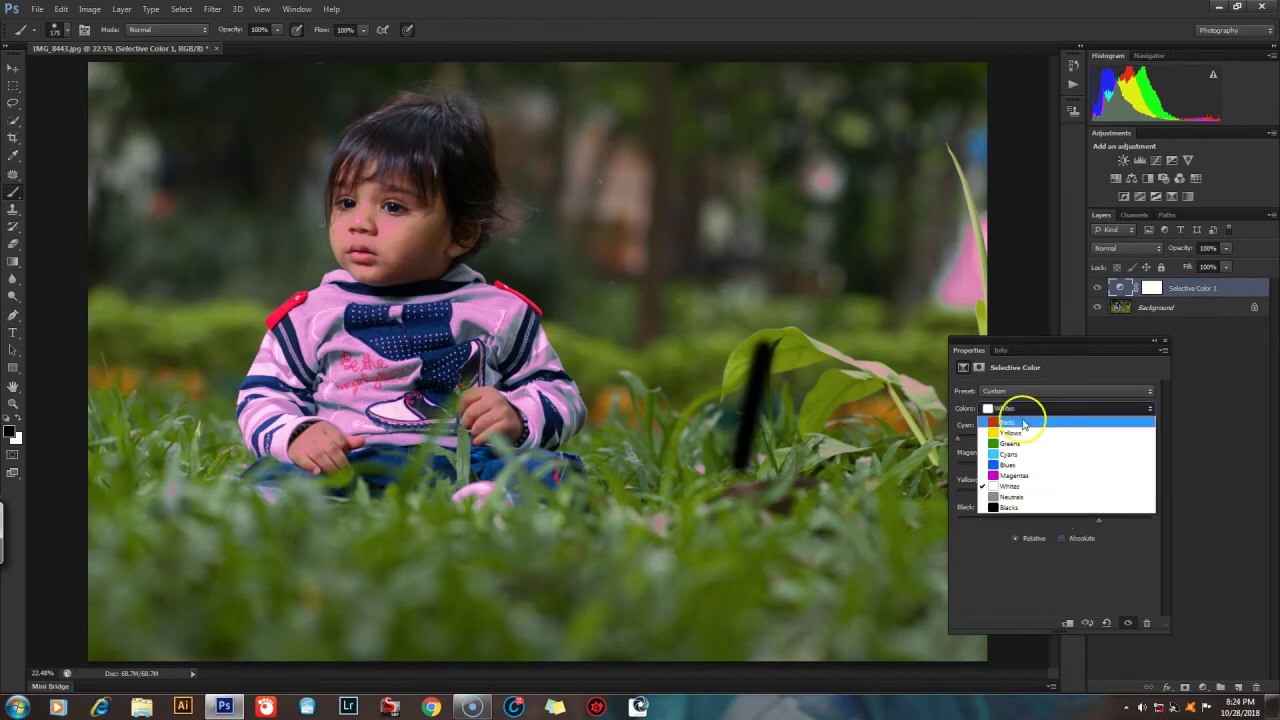
{"action": "left_click", "coordinate": [1026, 496]}
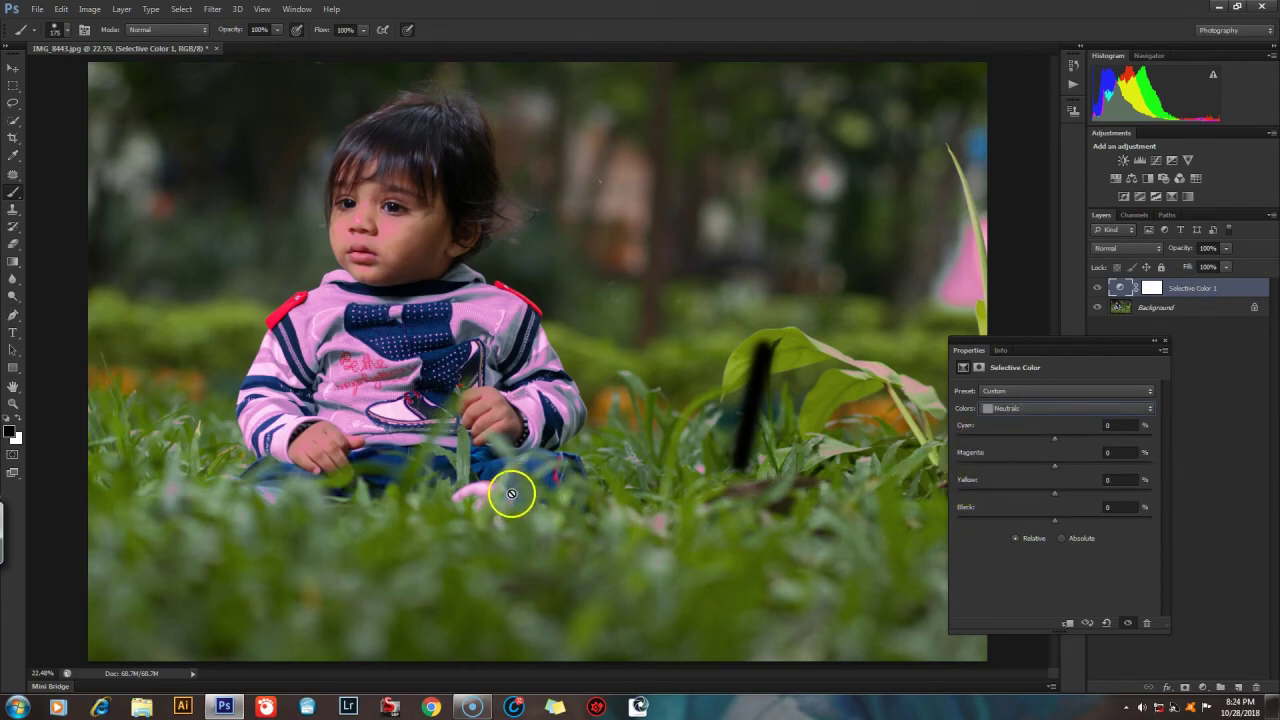
{"action": "left_click", "coordinate": [1043, 410]}
{"action": "left_click", "coordinate": [1041, 413]}
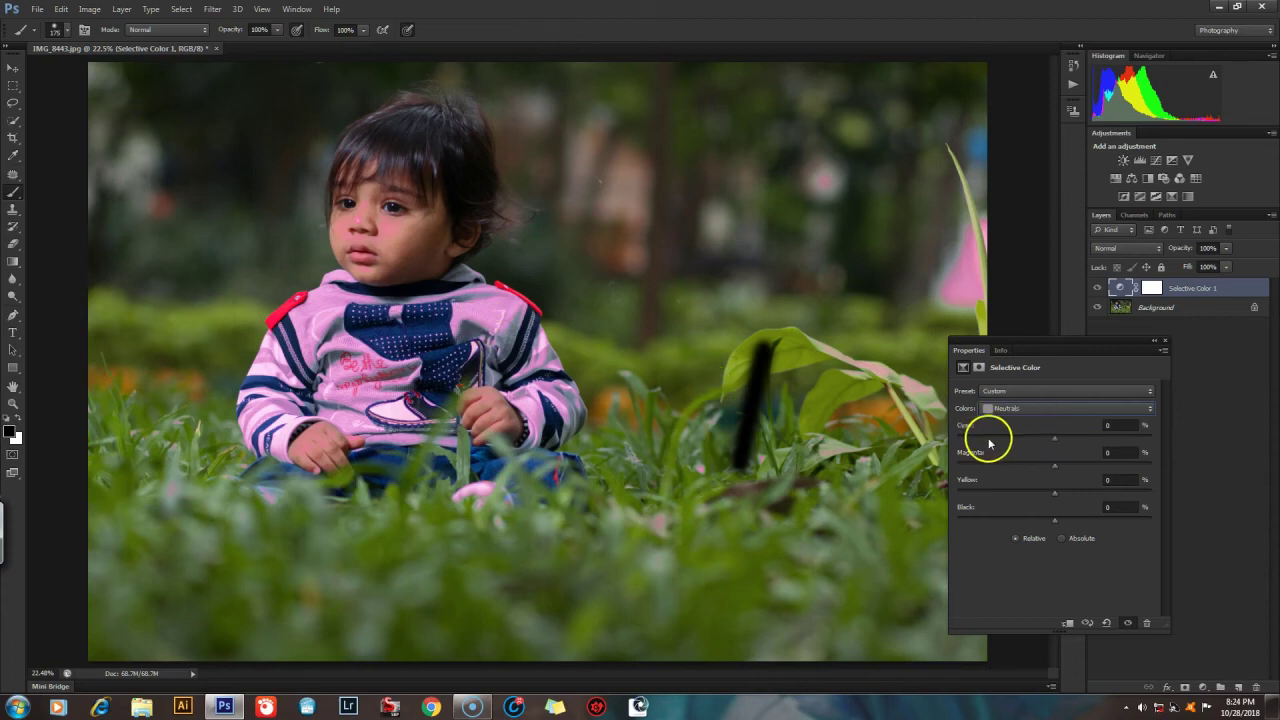
{"action": "left_click_drag", "start_coordinate": [973, 436], "coordinate": [968, 437]}
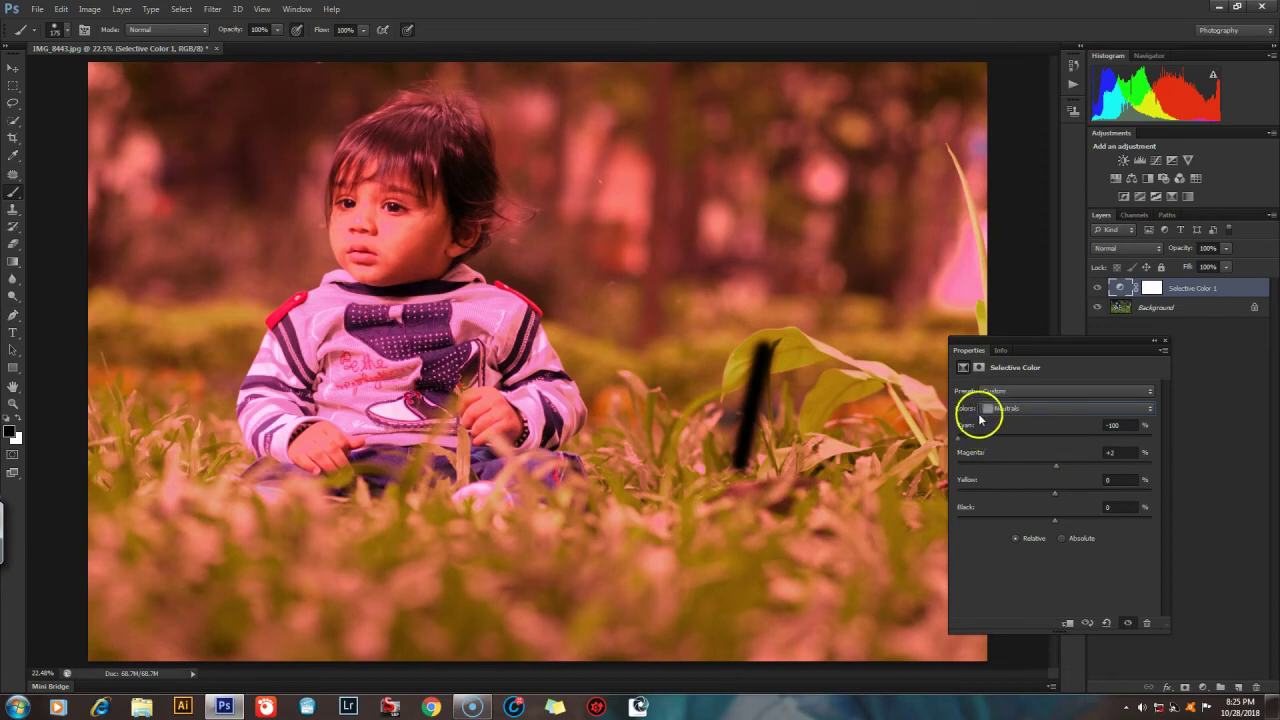
{"action": "double_click", "coordinate": [962, 426]}
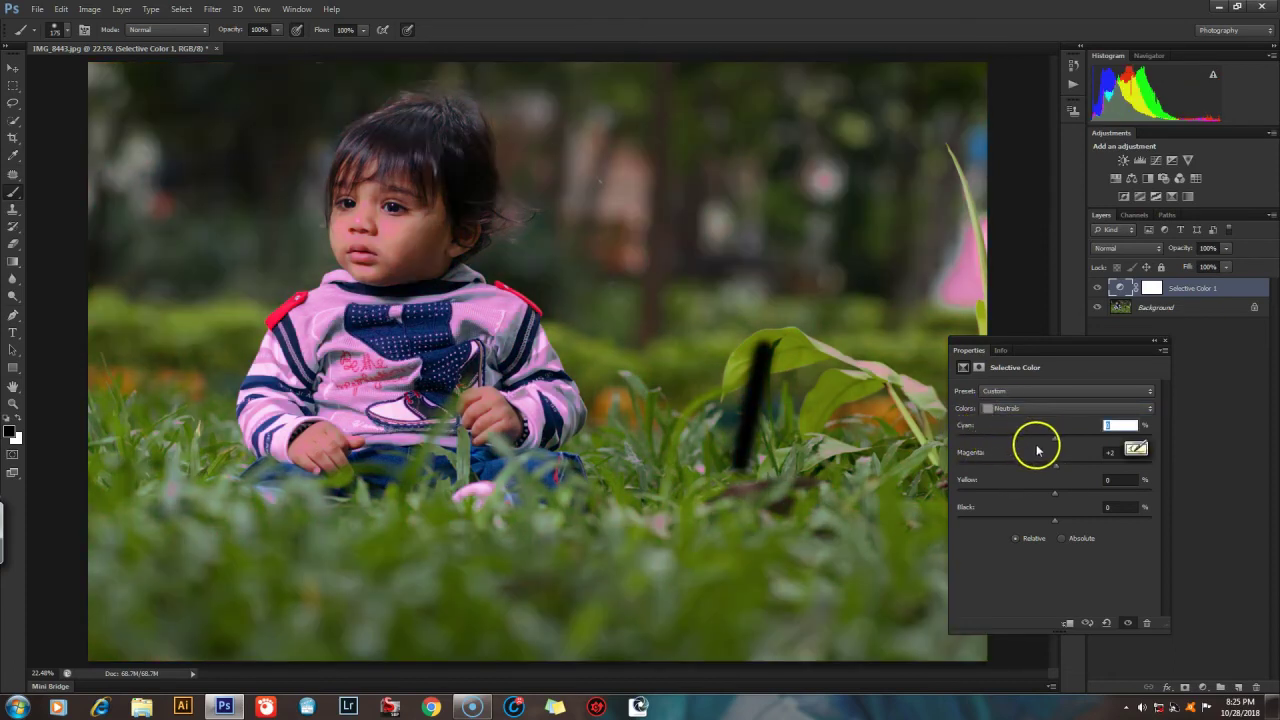
{"action": "mouse_move", "coordinate": [1052, 440]}
{"action": "left_mouse_down"}
{"action": "mouse_move", "coordinate": [1011, 441]}
{"action": "mouse_move", "coordinate": [1048, 439]}
{"action": "left_mouse_up"}
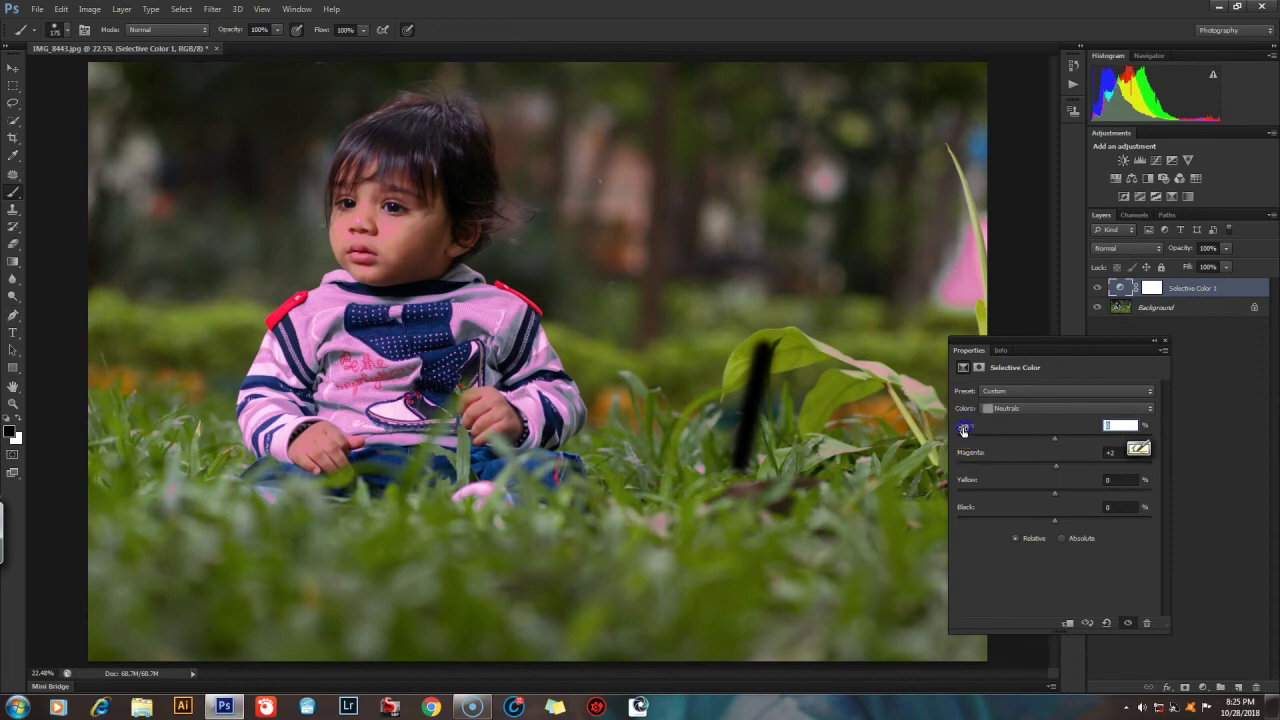
Try Cyan at -24% for the Blacks range and reset it to 0.
{"action": "left_click", "coordinate": [1060, 410]}
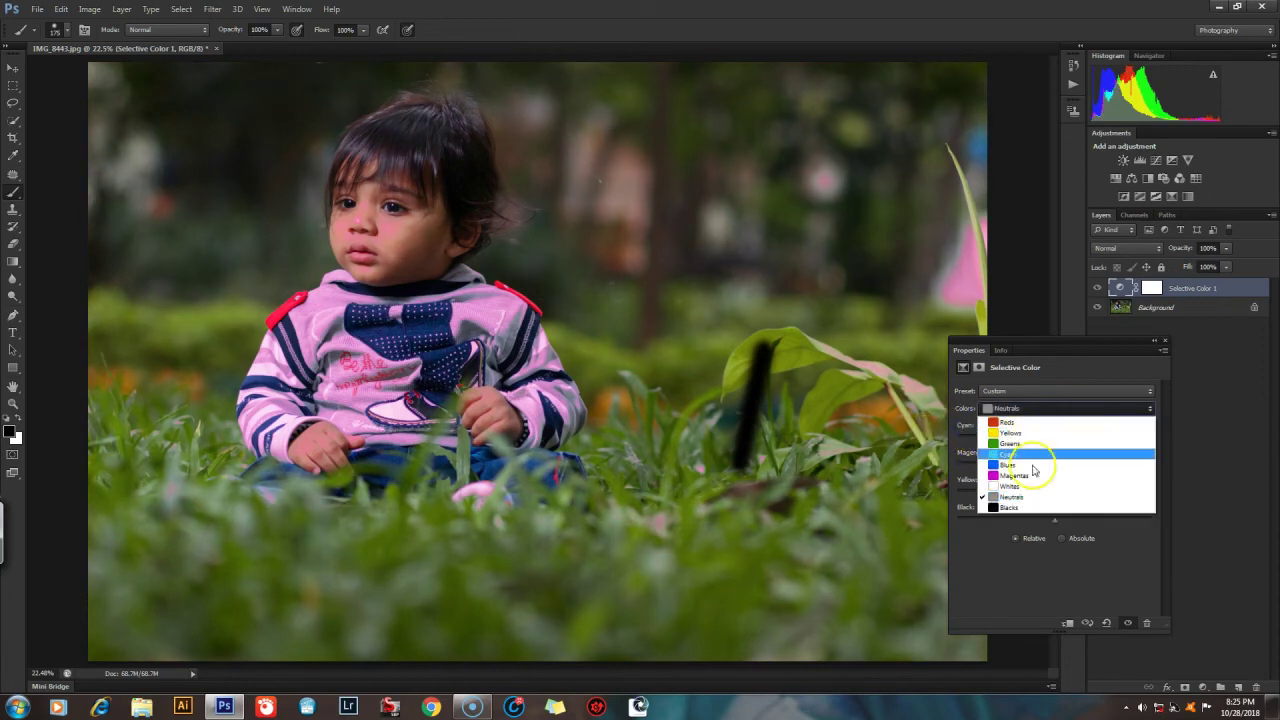
{"action": "left_click", "coordinate": [1005, 507]}
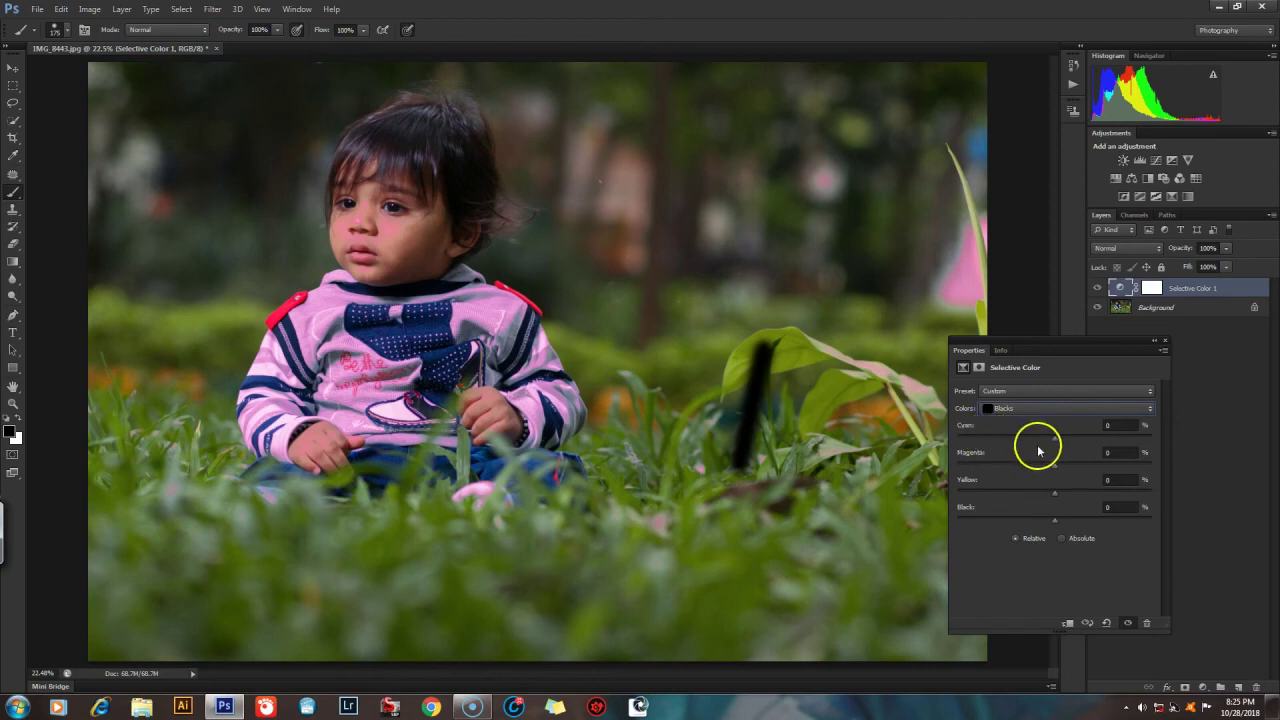
{"action": "left_click_drag", "start_coordinate": [1052, 446], "coordinate": [1022, 441]}
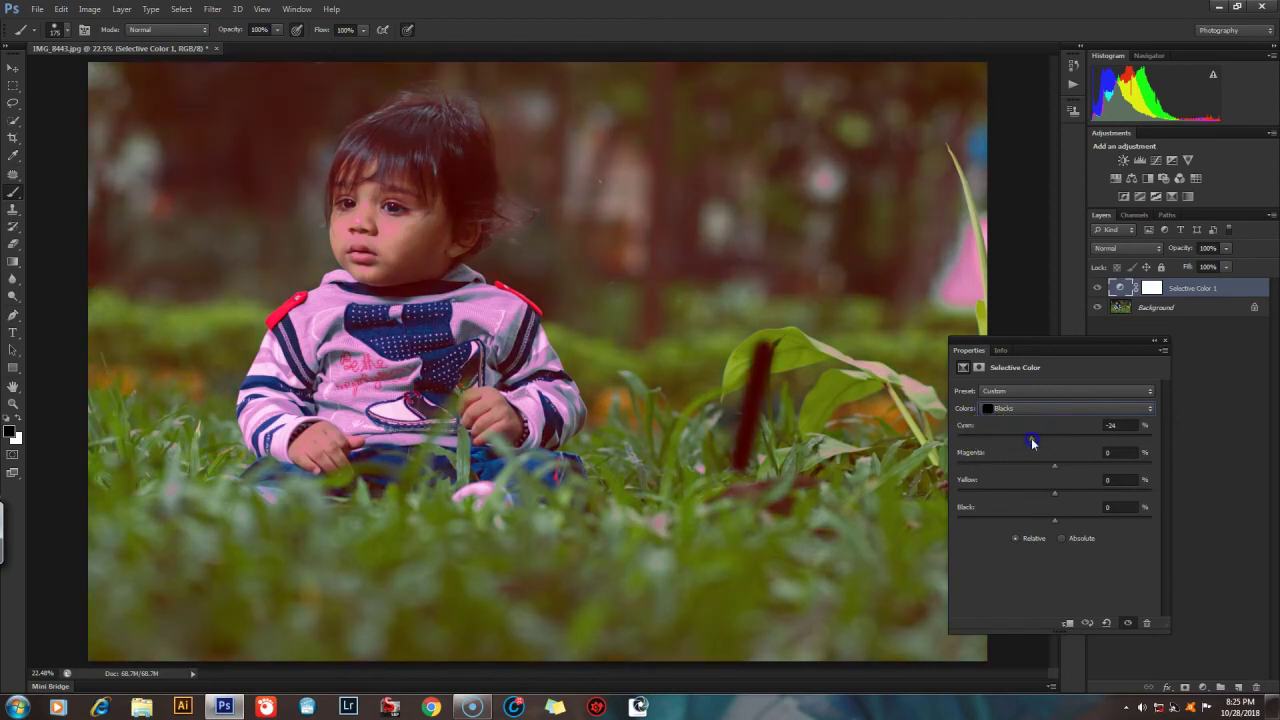
{"action": "double_click", "coordinate": [966, 427]}
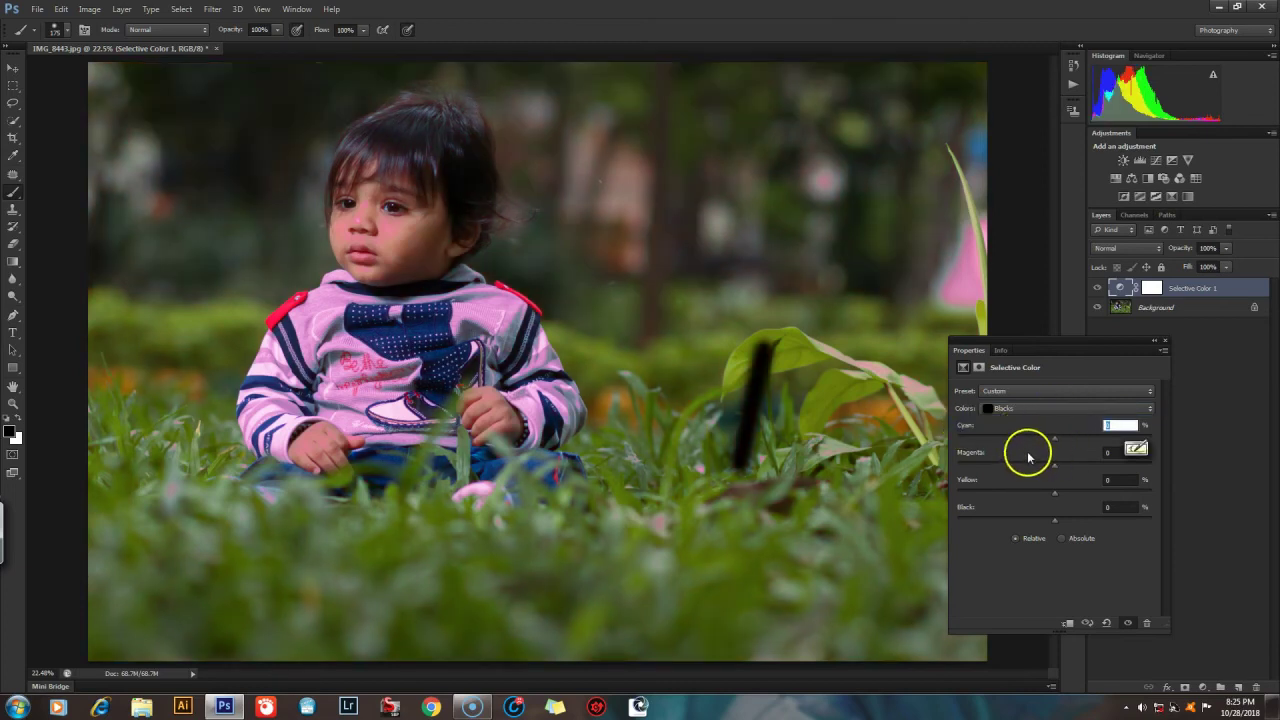
Switch the Selective Color adjustment to the Whites range and reset its Cyan, Magenta, Yellow and Black values to 0.
{"action": "left_click", "coordinate": [1020, 408]}
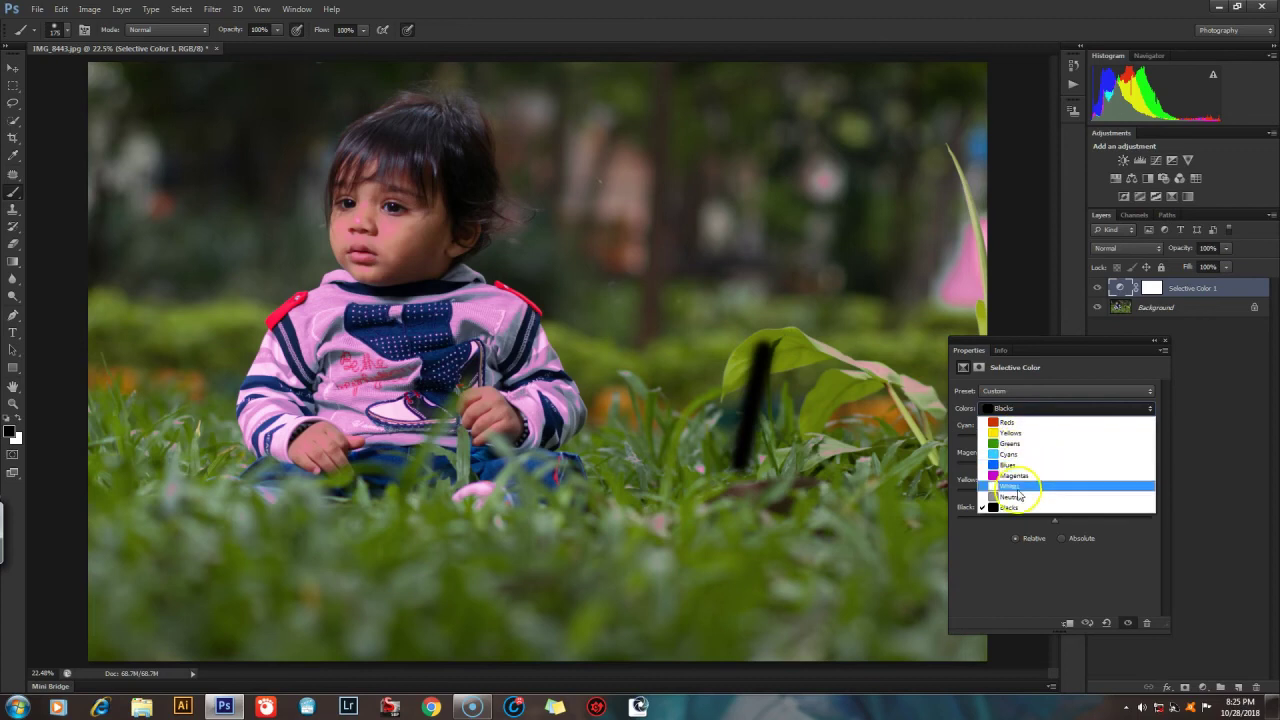
{"action": "left_click", "coordinate": [1013, 498]}
{"action": "left_click", "coordinate": [1035, 410]}
{"action": "left_click", "coordinate": [1010, 489]}
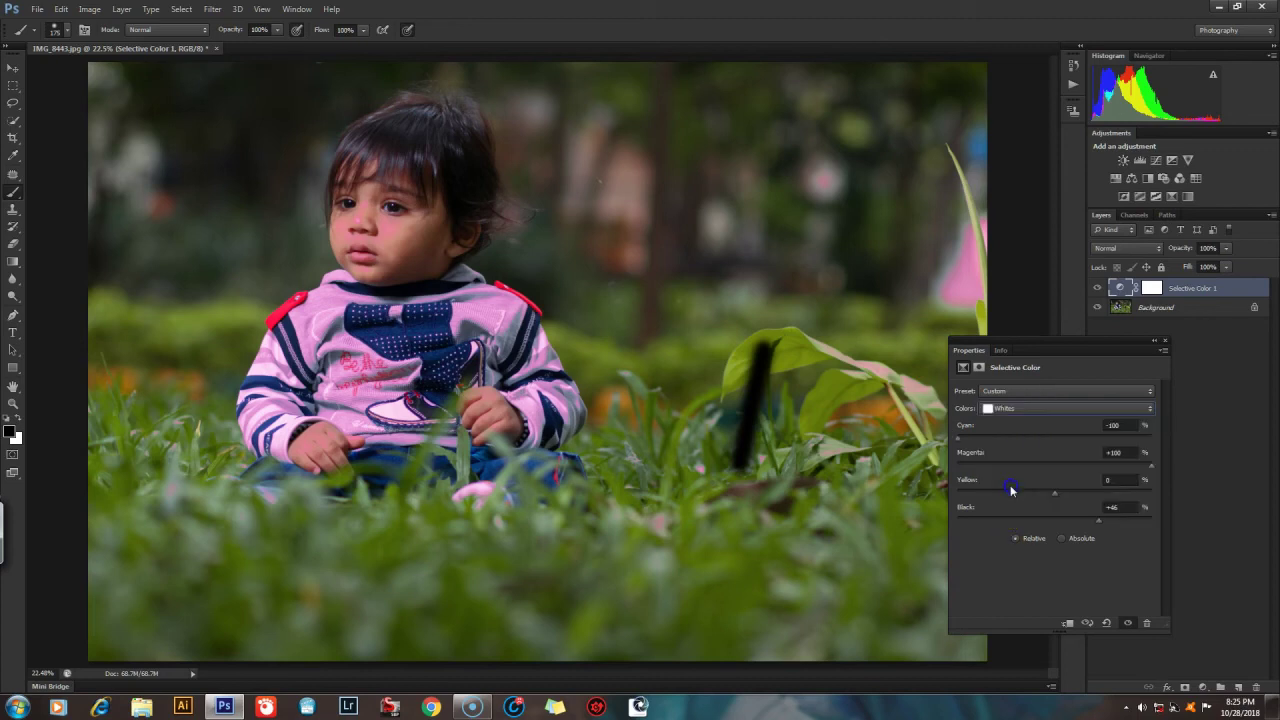
{"action": "double_click", "coordinate": [966, 429]}
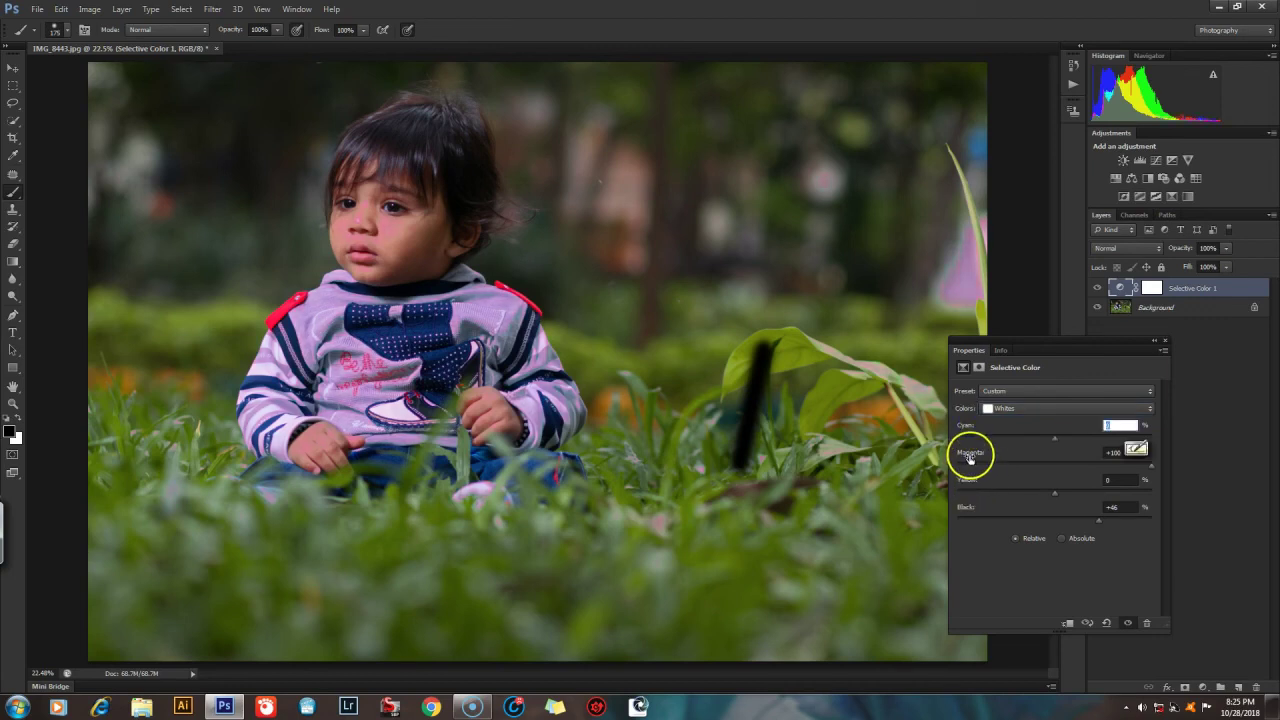
{"action": "double_click", "coordinate": [969, 455]}
{"action": "double_click", "coordinate": [967, 483]}
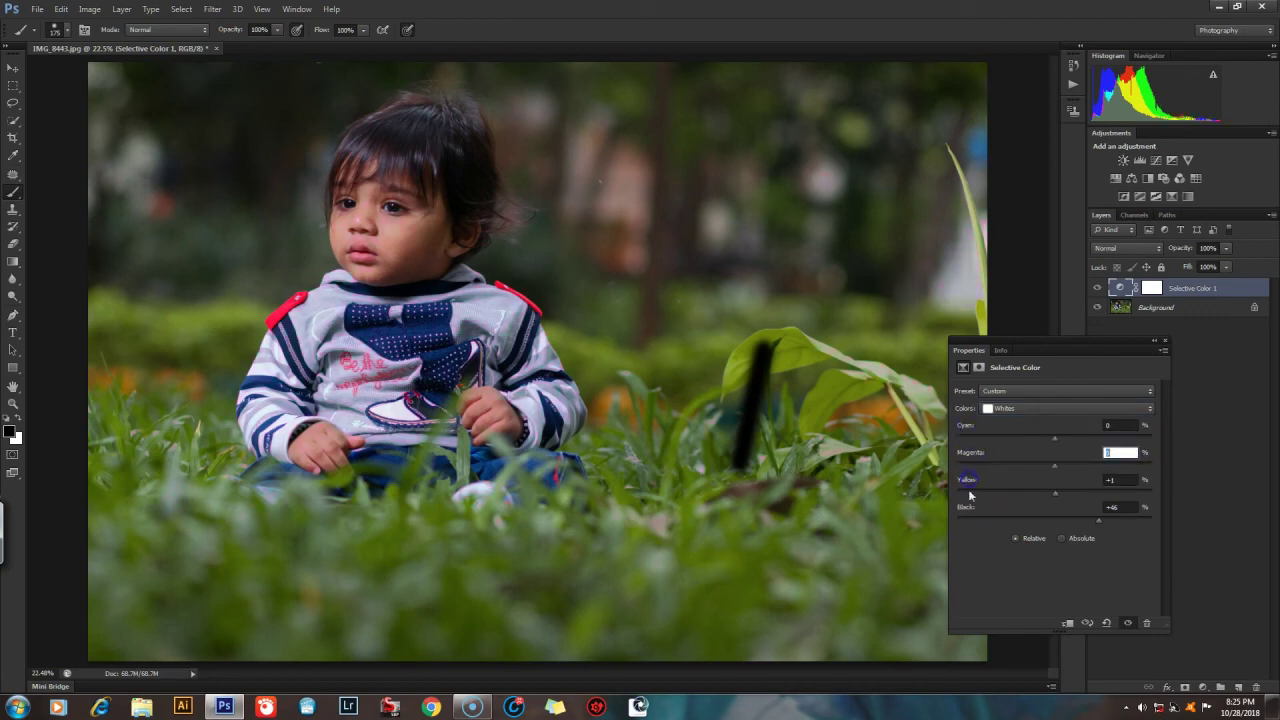
{"action": "double_click", "coordinate": [964, 509]}
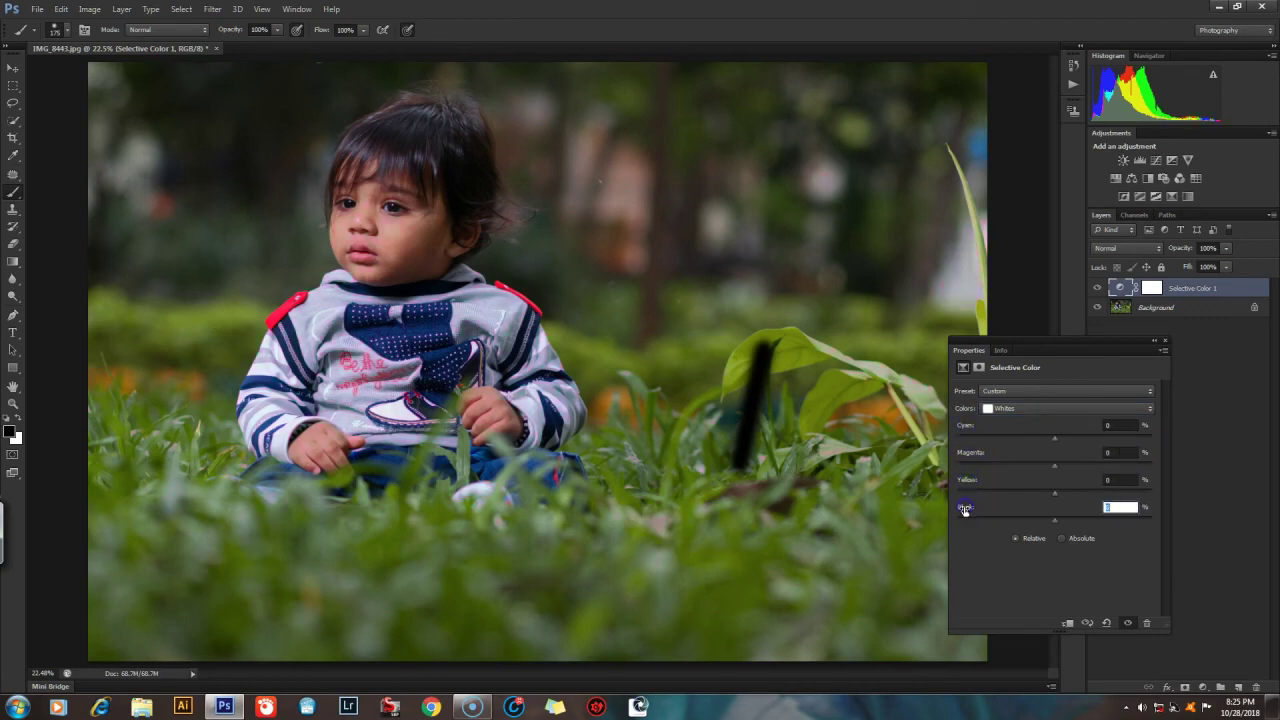
Switch to the Blacks range, try Yellow at -13% and reset it to 0.
{"action": "left_click", "coordinate": [1035, 409]}
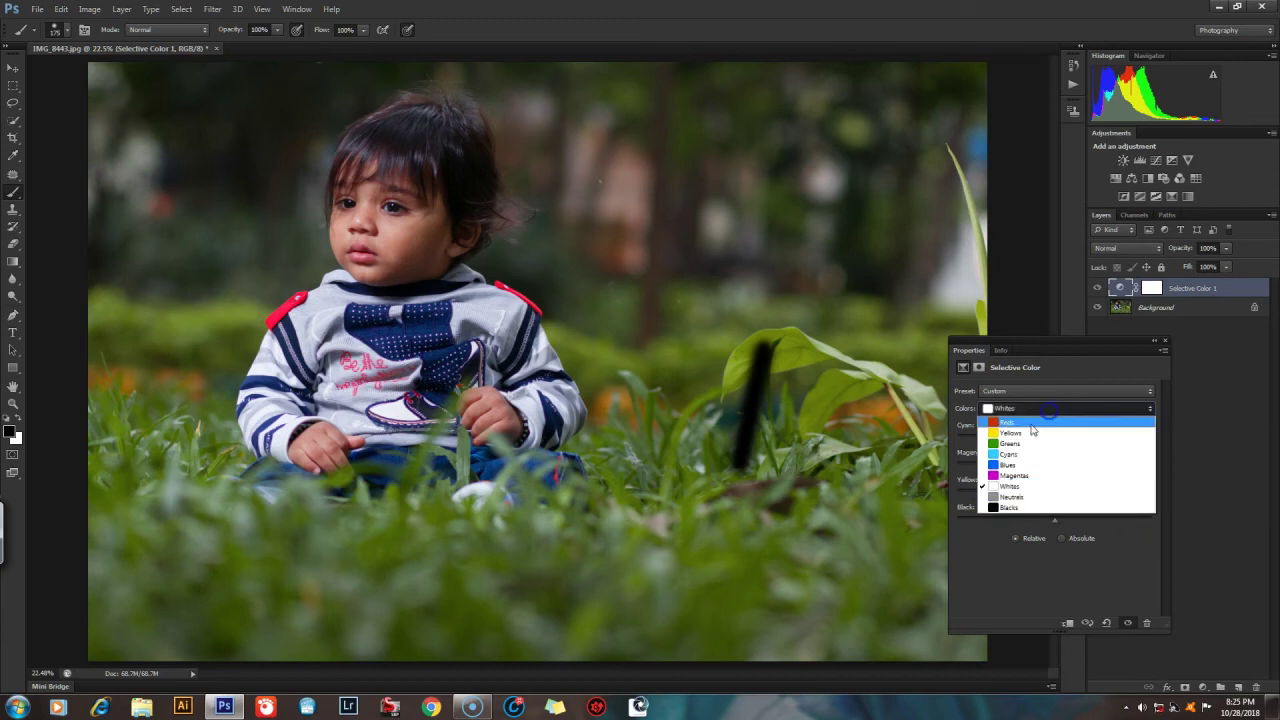
{"action": "left_click", "coordinate": [1012, 507]}
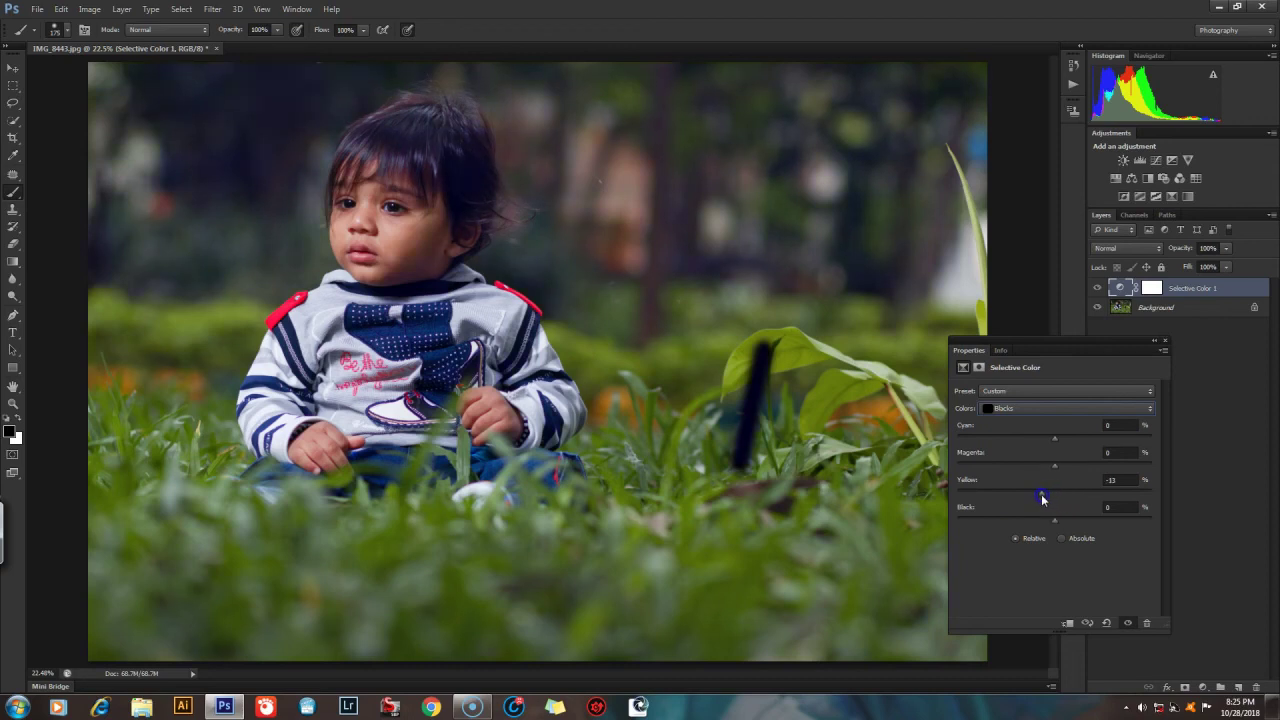
{"action": "double_click", "coordinate": [971, 481]}
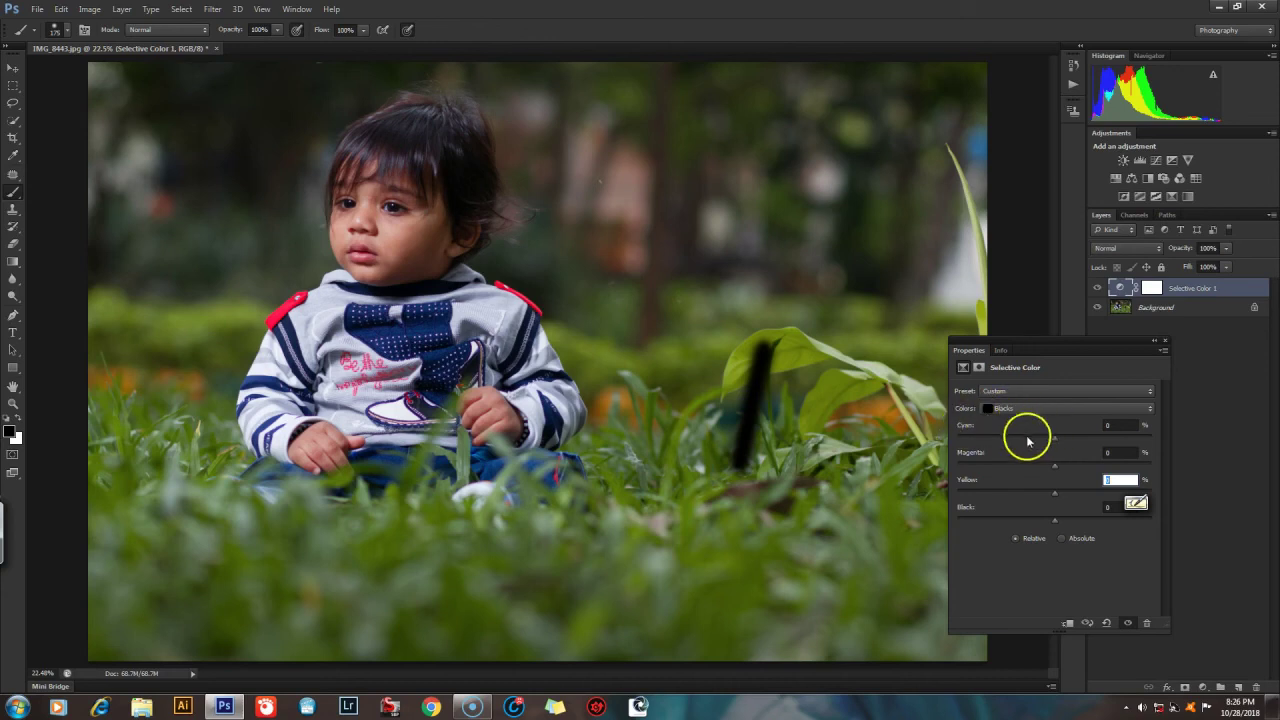
Check the mask settings of the Selective Color adjustment layer and close its properties.
{"action": "left_click_drag", "start_coordinate": [1061, 351], "coordinate": [1131, 393]}
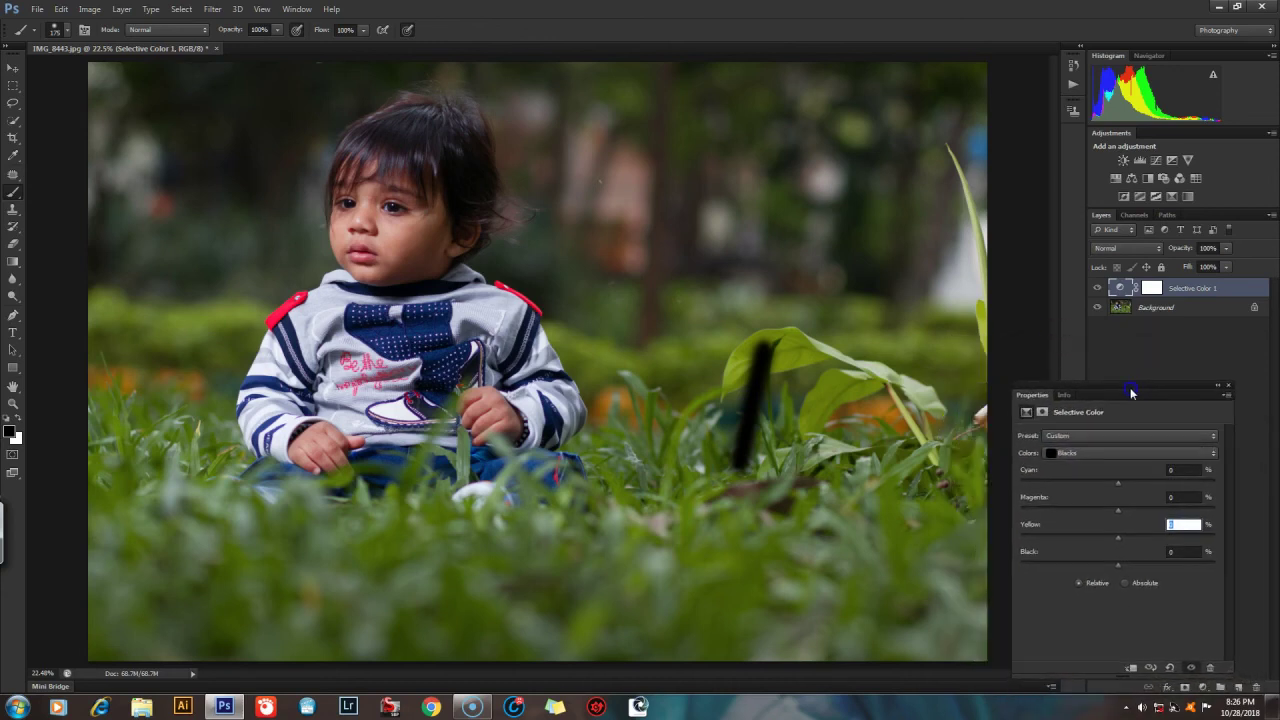
{"action": "left_click", "coordinate": [1042, 413]}
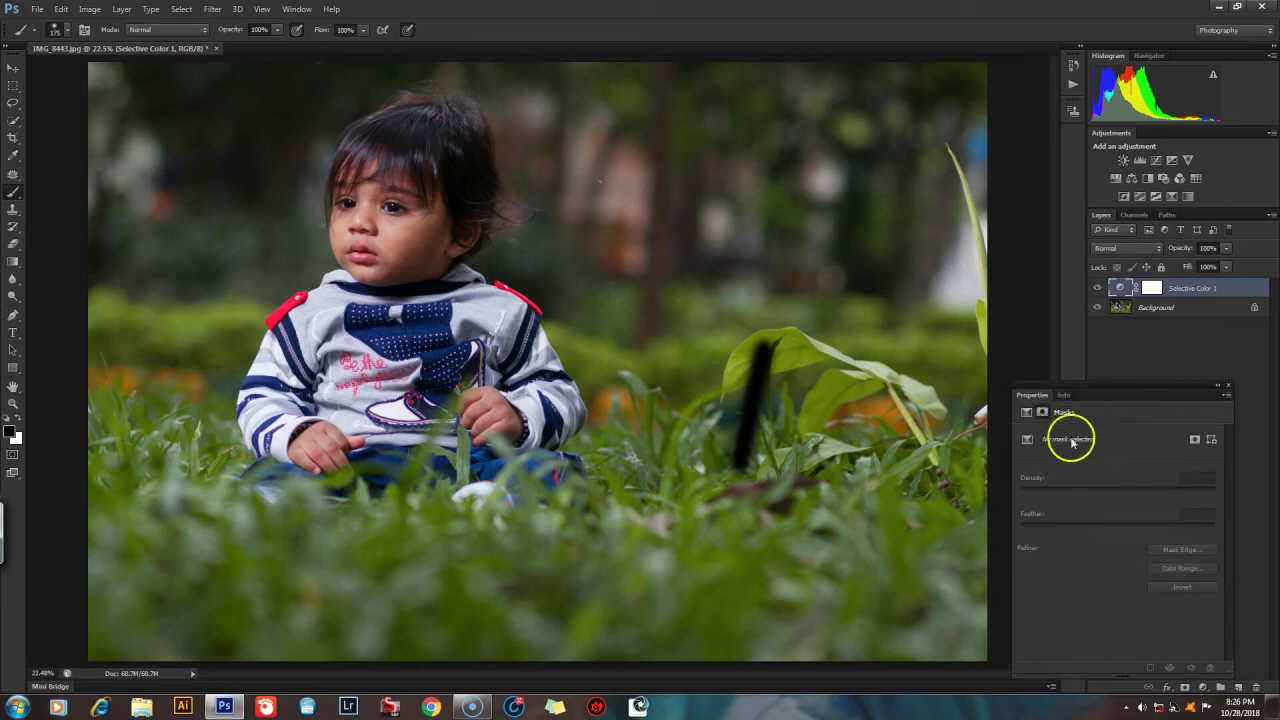
{"action": "left_click", "coordinate": [1026, 412]}
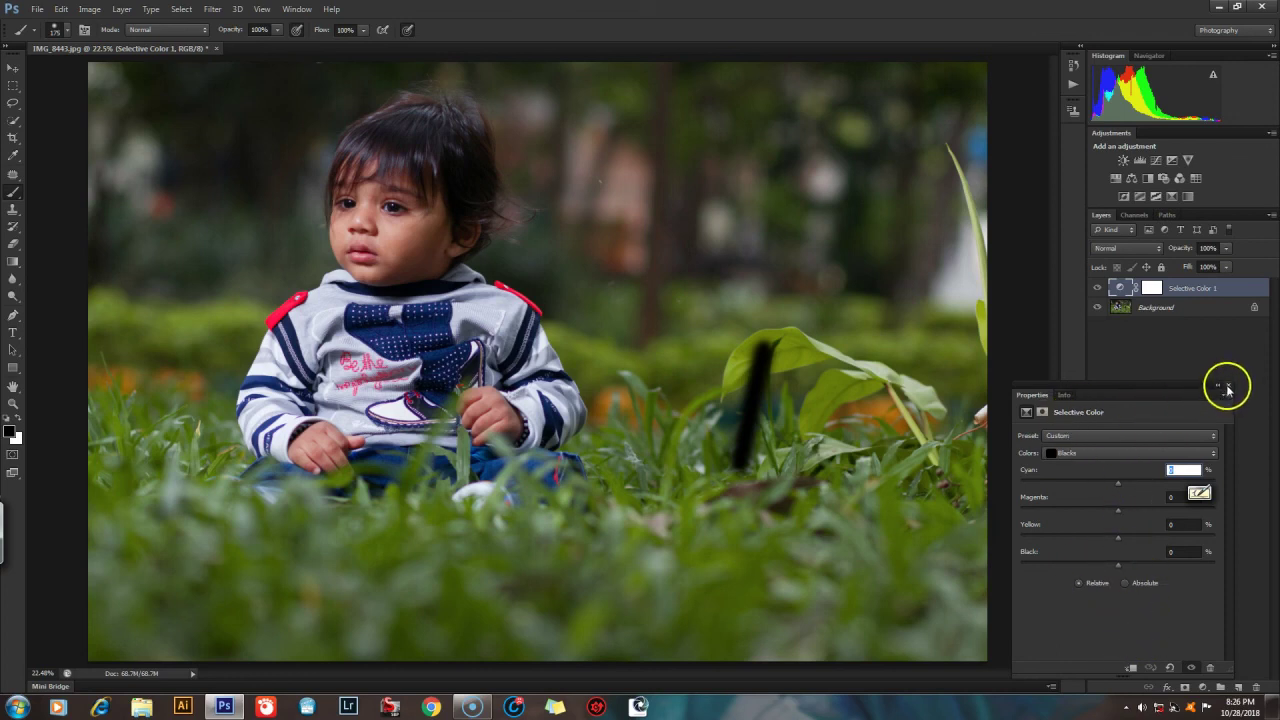
{"action": "left_click", "coordinate": [1228, 386]}
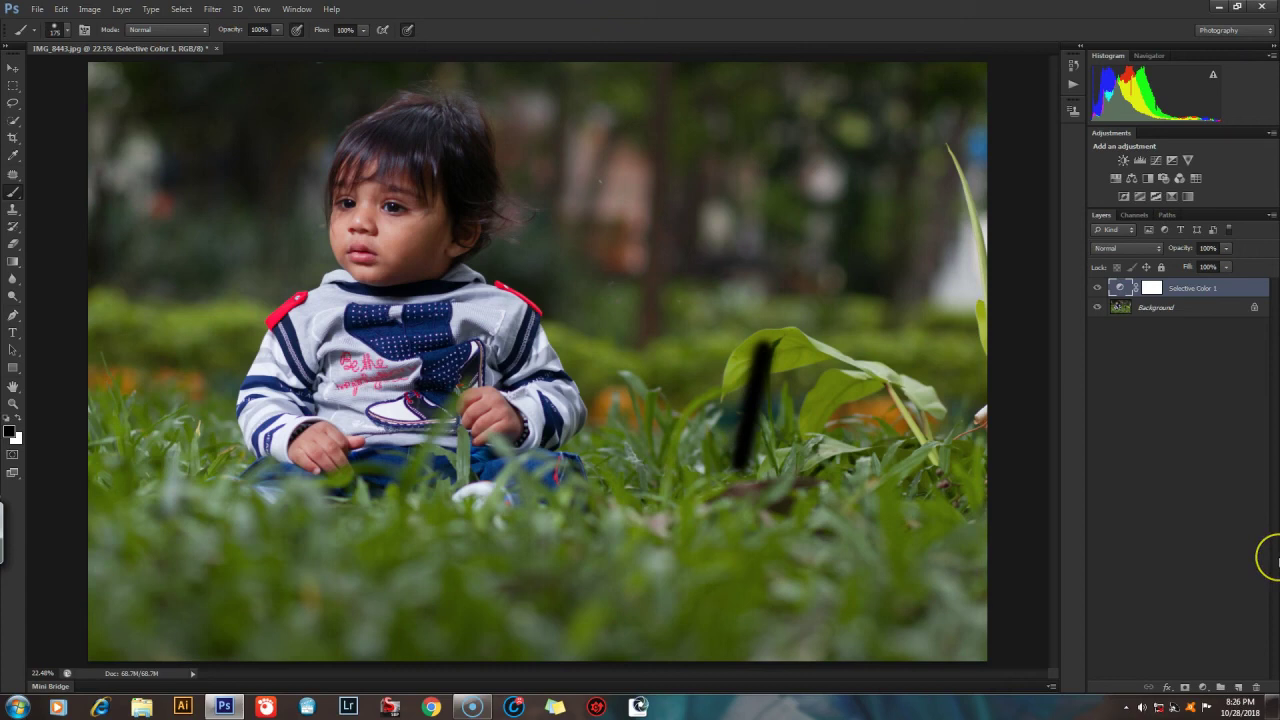